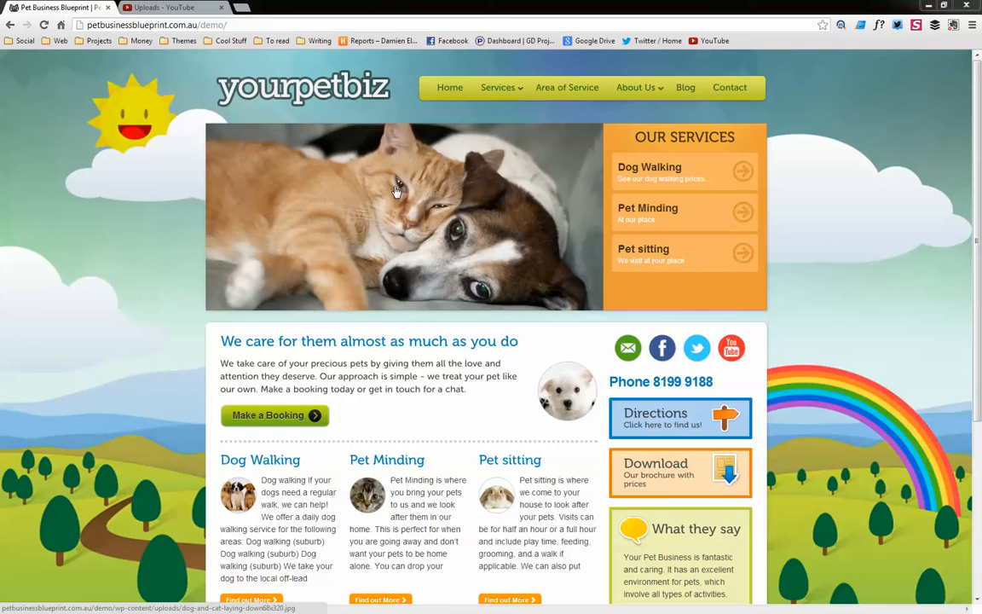
Go to the site's wp-admin address and log in with the saved credentials
{"action": "left_click", "coordinate": [253, 28]}
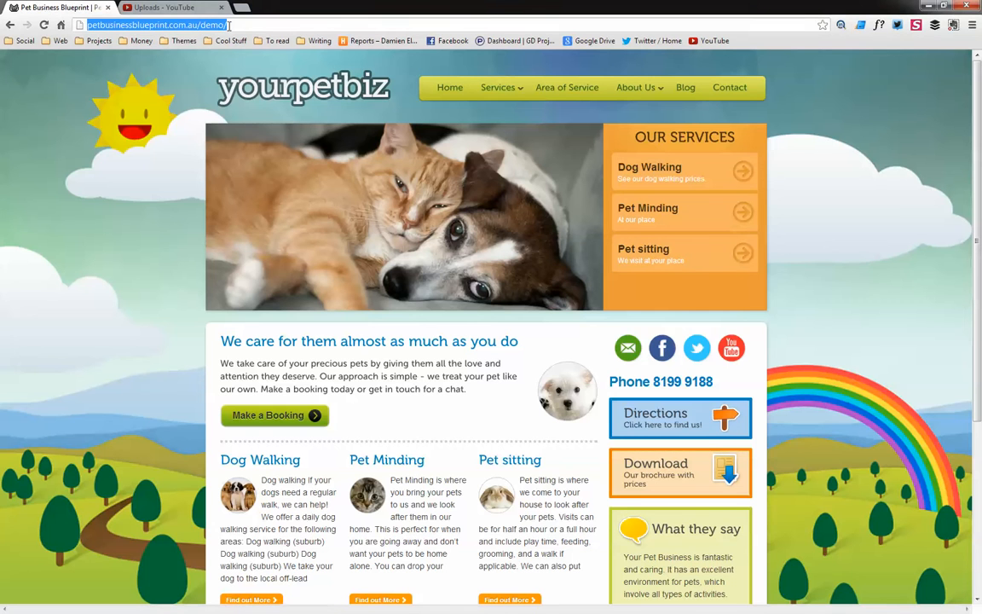
{"action": "left_click", "coordinate": [240, 24]}
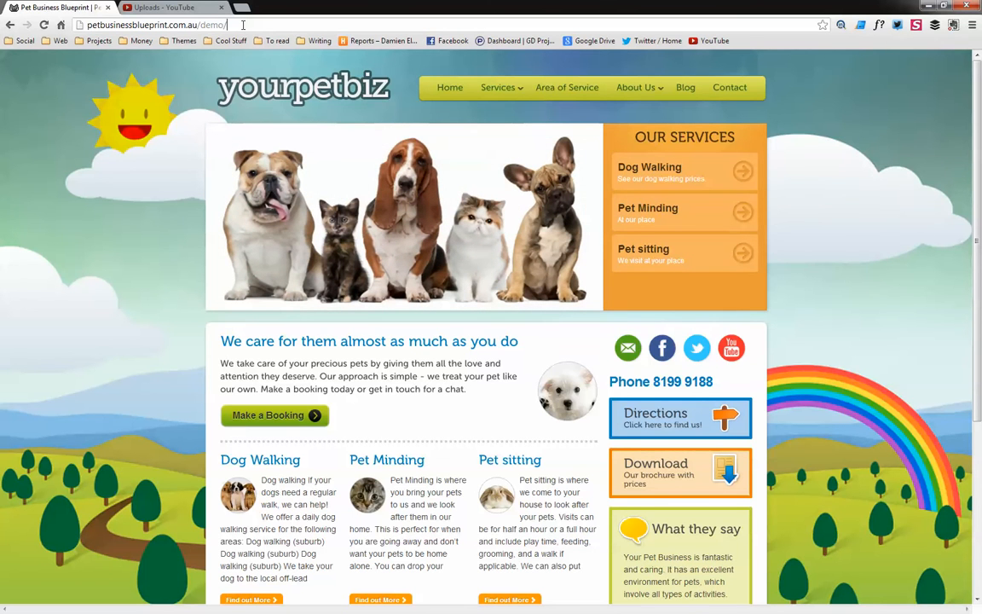
{"action": "type", "text": "wp"}
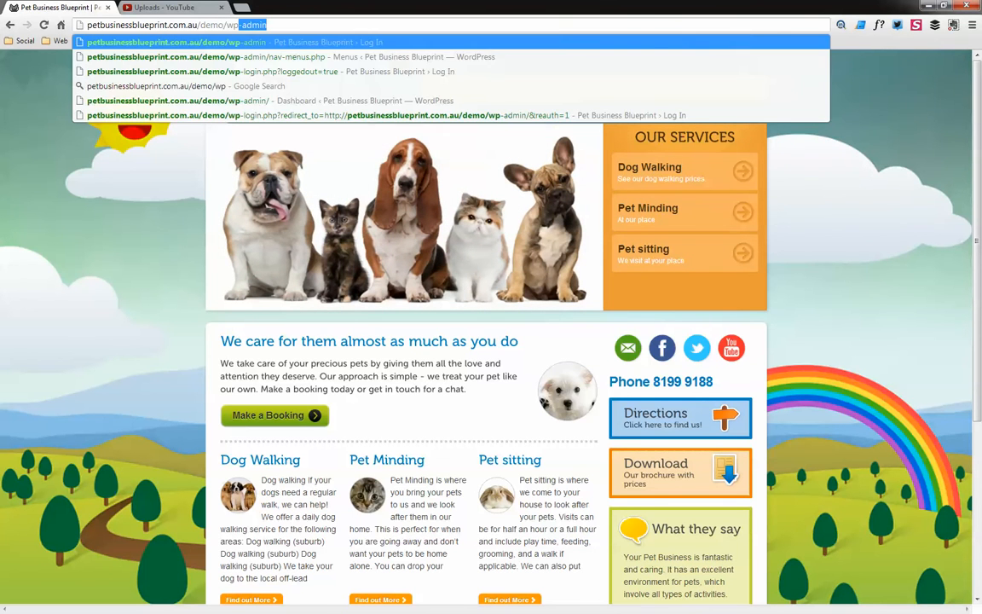
{"action": "key", "text": "Return"}
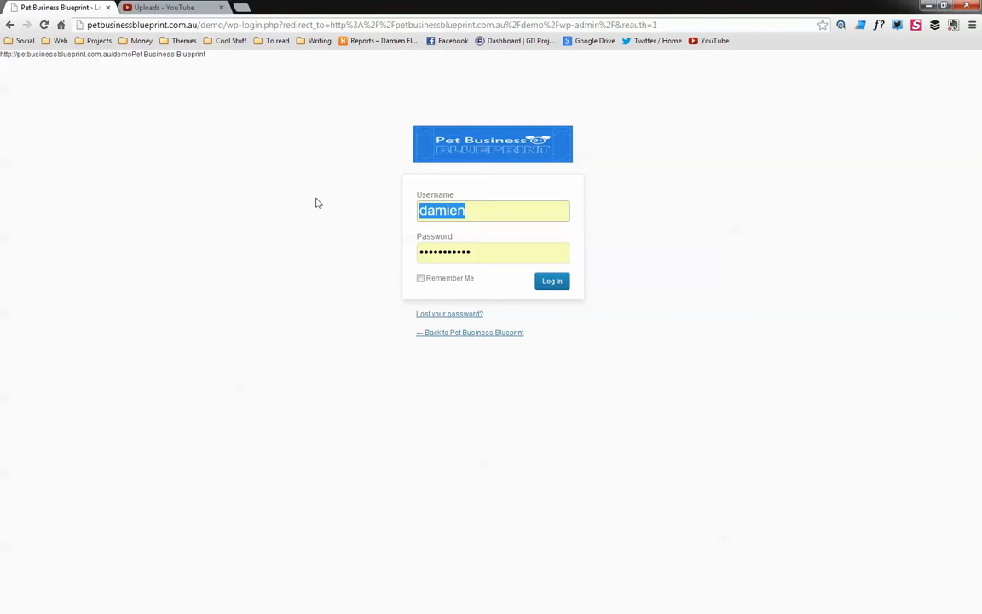
{"action": "left_click", "coordinate": [554, 283]}
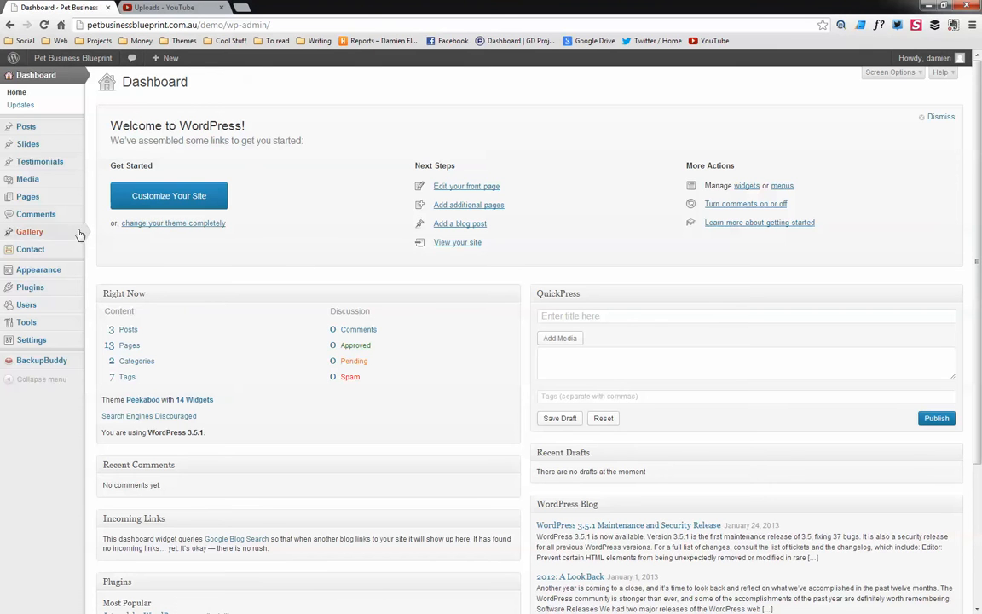
Open the existing post House Training Your Dog from the posts list and scroll through its content
{"action": "mouse_move", "coordinate": [34, 126]}
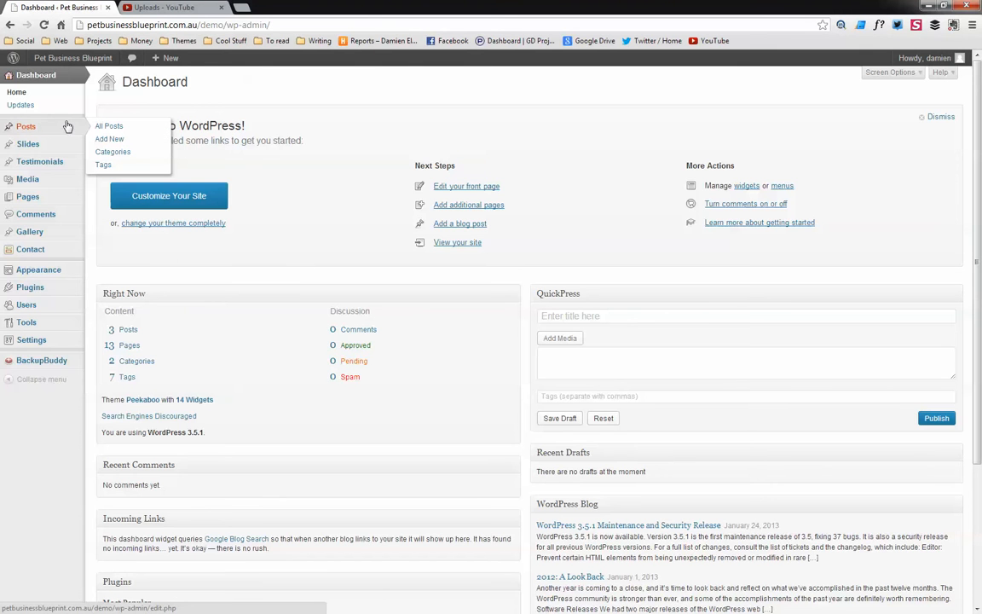
{"action": "left_click", "coordinate": [21, 127]}
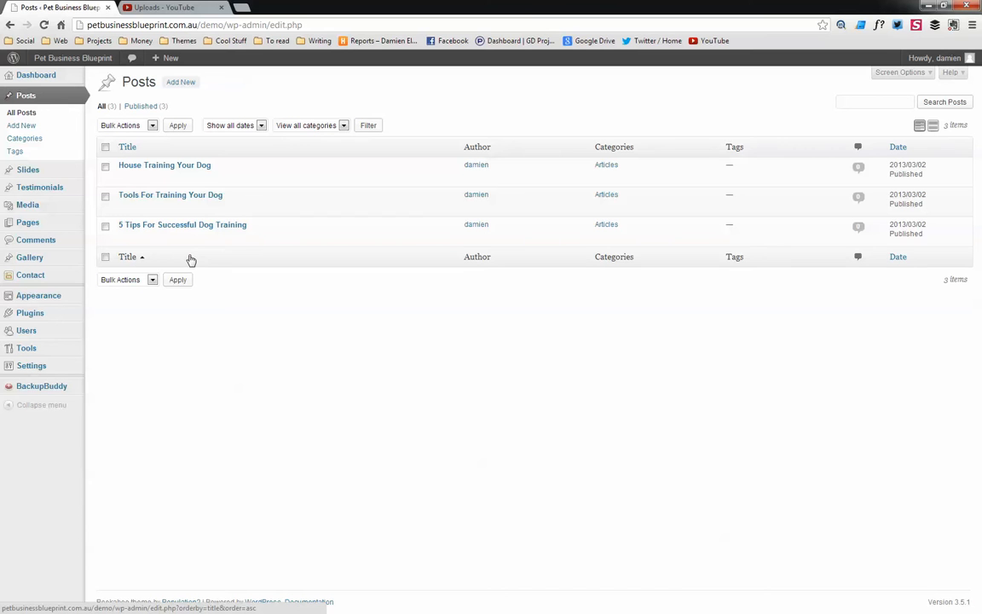
{"action": "left_click", "coordinate": [184, 167]}
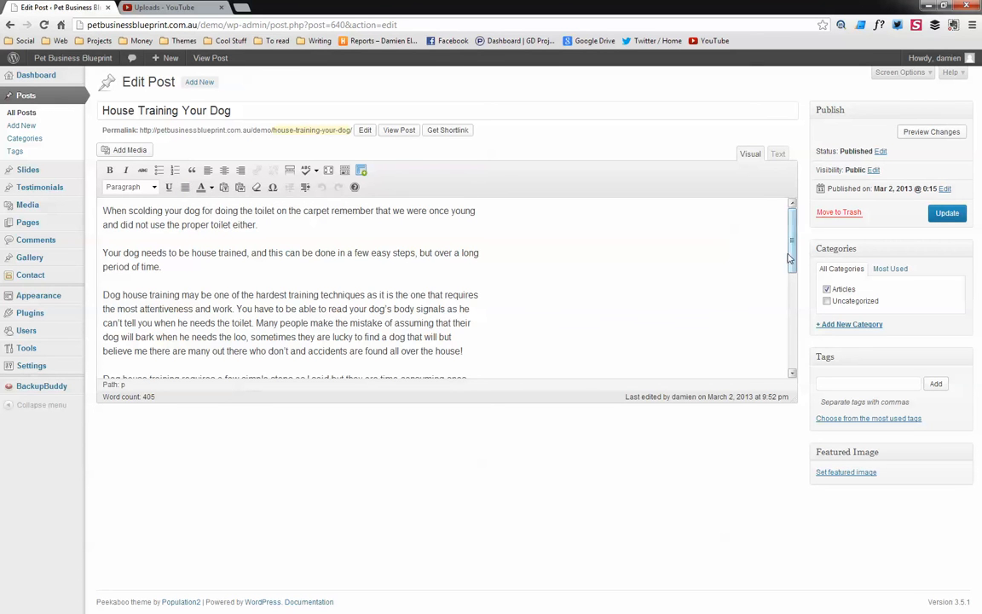
{"action": "left_click_drag", "start_coordinate": [790, 258], "coordinate": [777, 240]}
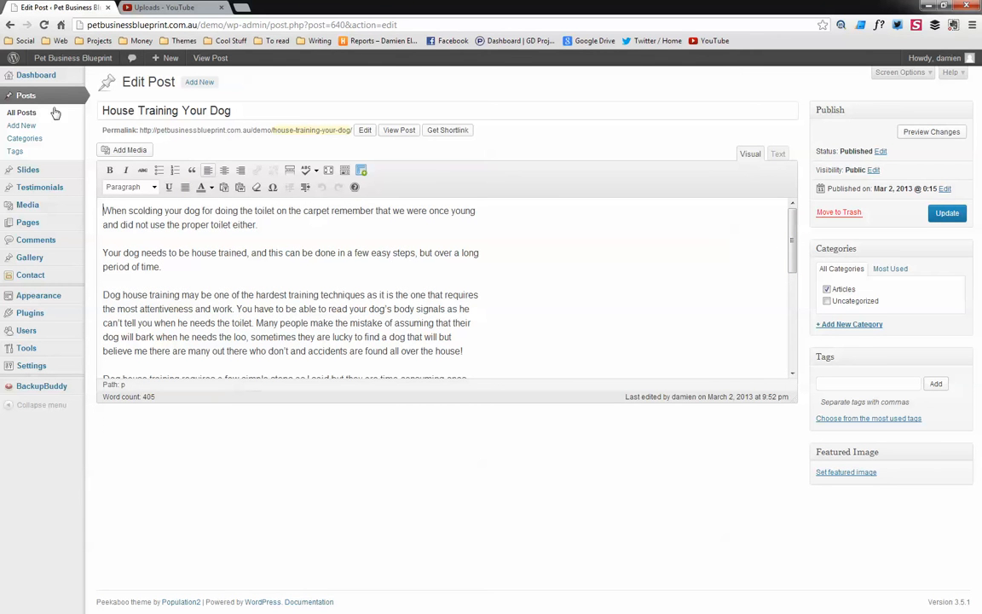
Start a new post and title it This is a new post
{"action": "left_click", "coordinate": [199, 82]}
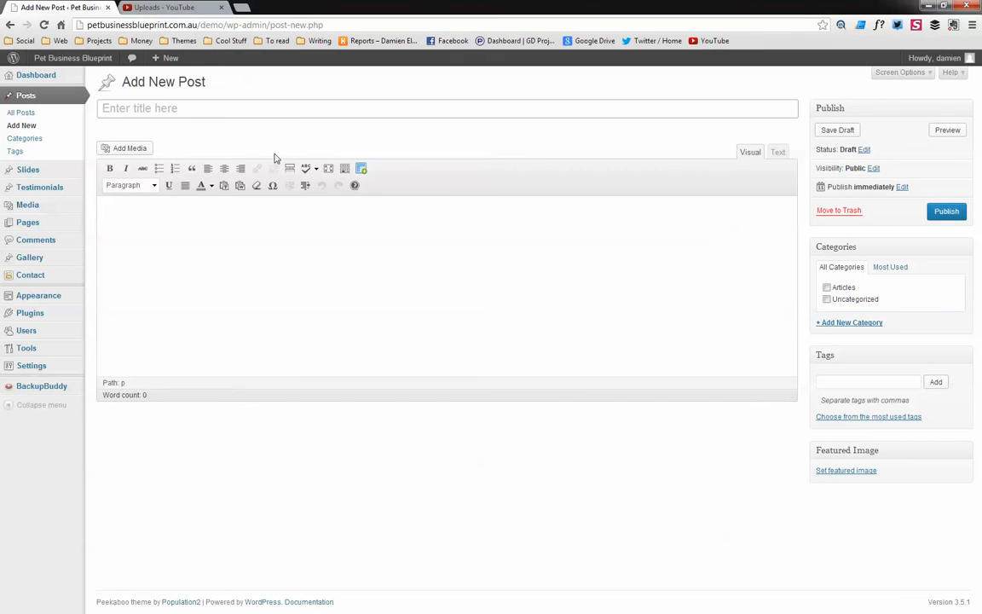
{"action": "type", "text": "This is a new p"}
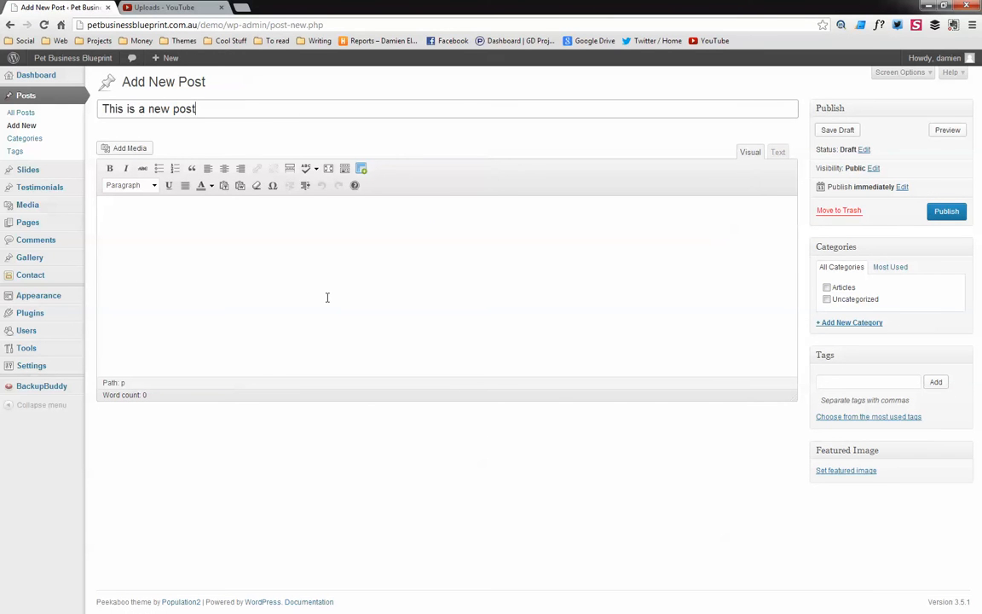
{"action": "type", "text": "ost"}
Write This is a sample post as the first line of the post body
{"action": "left_click", "coordinate": [315, 242]}
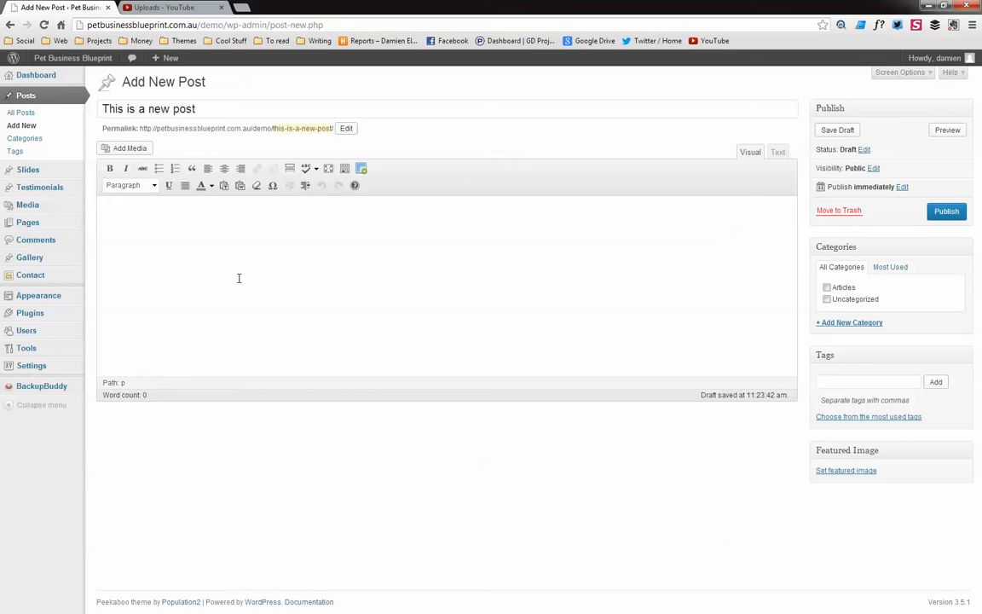
{"action": "type", "text": "This is a sample post"}
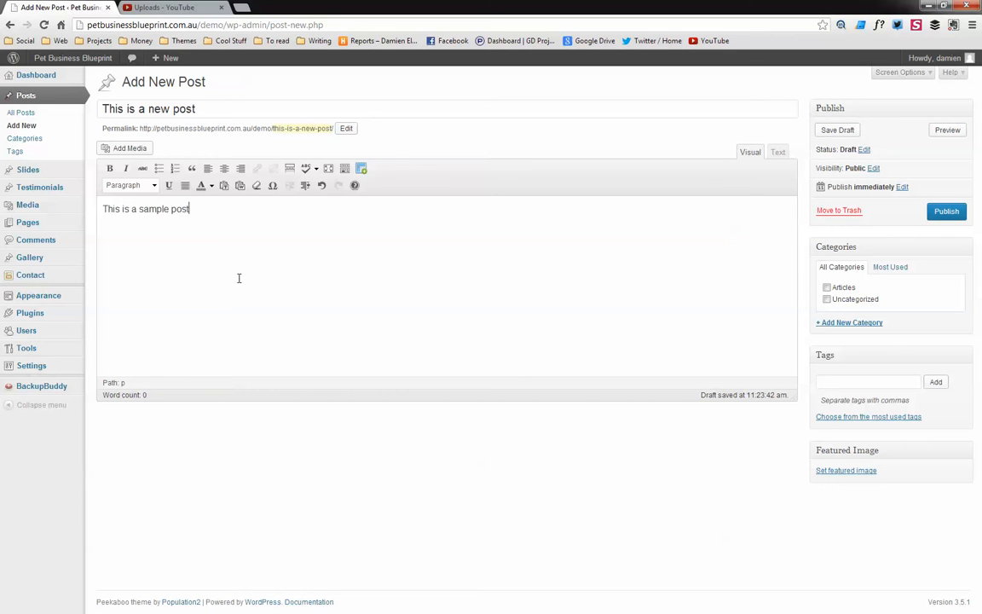
Format the line This is a sample post as Heading 1
{"action": "left_click", "coordinate": [153, 185]}
{"action": "left_click", "coordinate": [177, 233]}
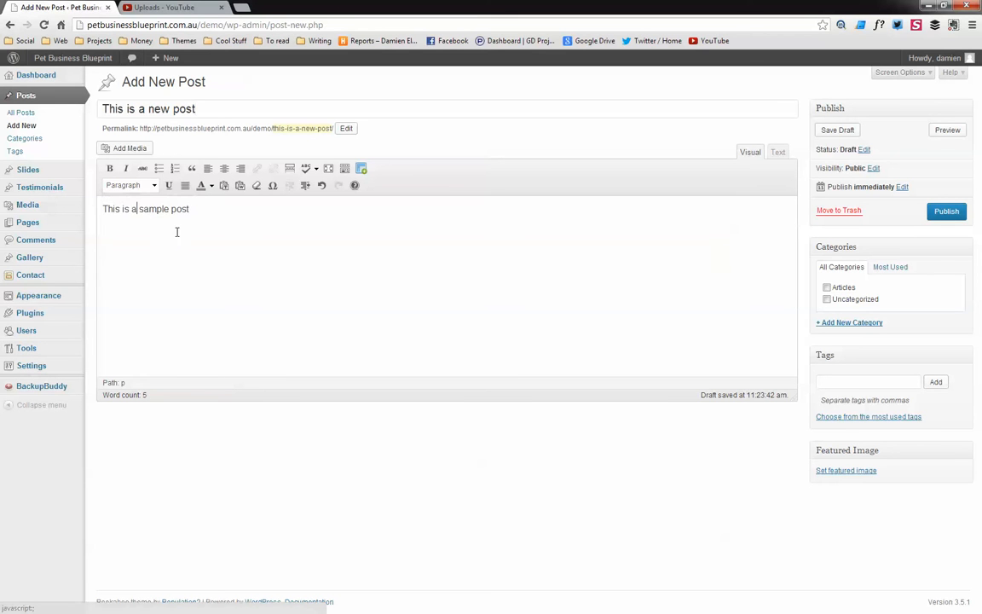
{"action": "left_click_drag", "start_coordinate": [197, 208], "coordinate": [125, 205]}
{"action": "left_click", "coordinate": [143, 185]}
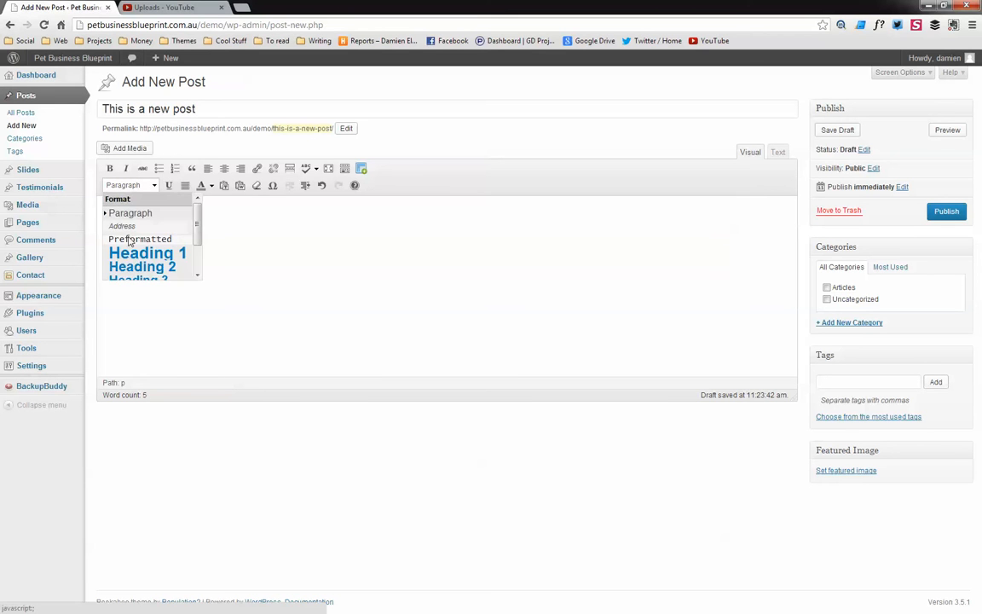
{"action": "left_click", "coordinate": [137, 240]}
{"action": "left_click", "coordinate": [147, 186]}
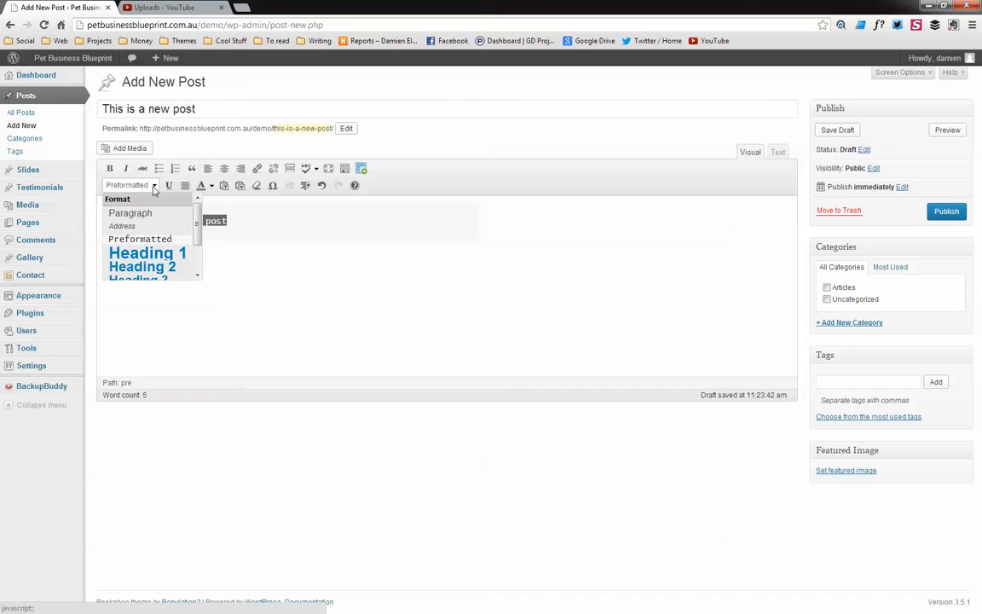
{"action": "left_click", "coordinate": [145, 250]}
{"action": "left_click", "coordinate": [266, 281]}
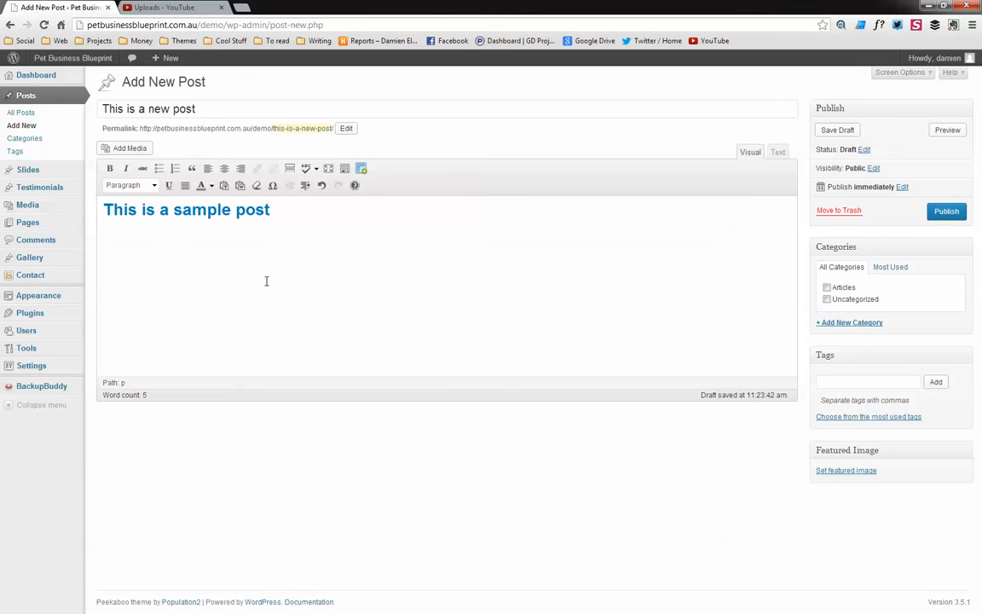
Add the line This is a sample subheading below it and format it as Heading 2
{"action": "type", "text": "This is a sample subheading"}
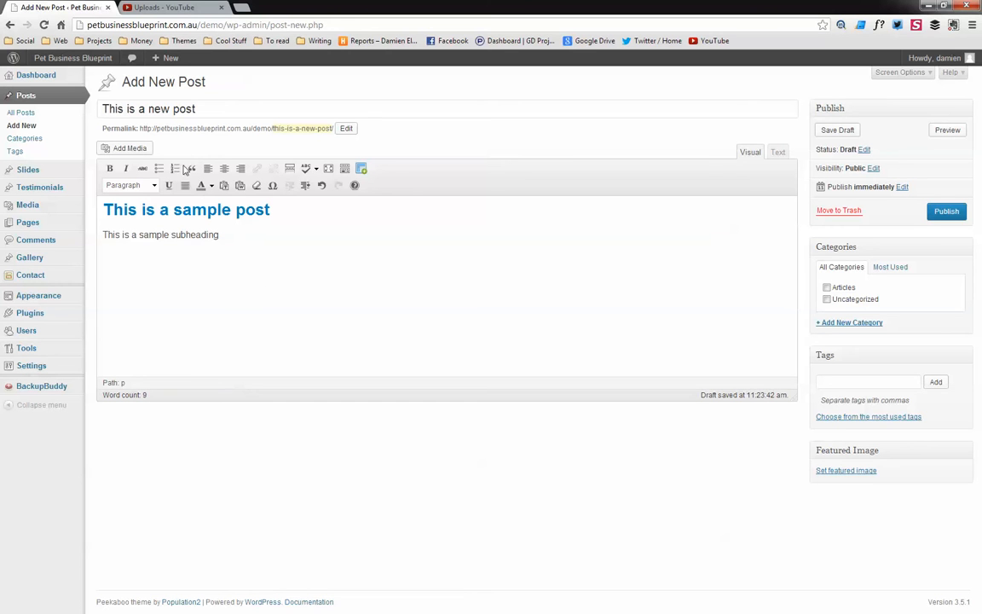
{"action": "left_click", "coordinate": [156, 186]}
{"action": "left_click", "coordinate": [147, 267]}
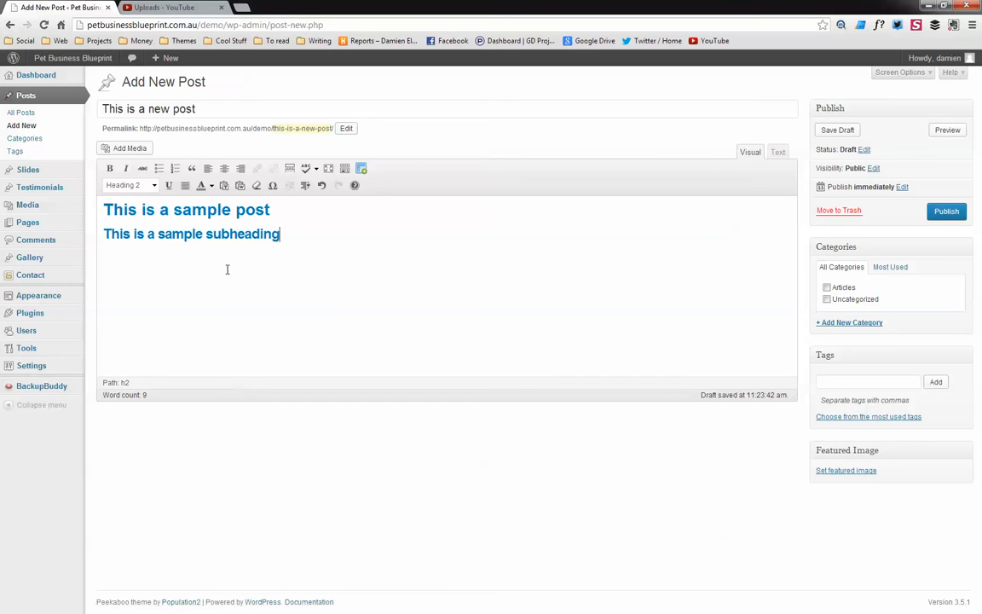
Add a normal paragraph reading This is our content. under the subheading
{"action": "key", "text": "Return"}
{"action": "type", "text": "This is our content."}
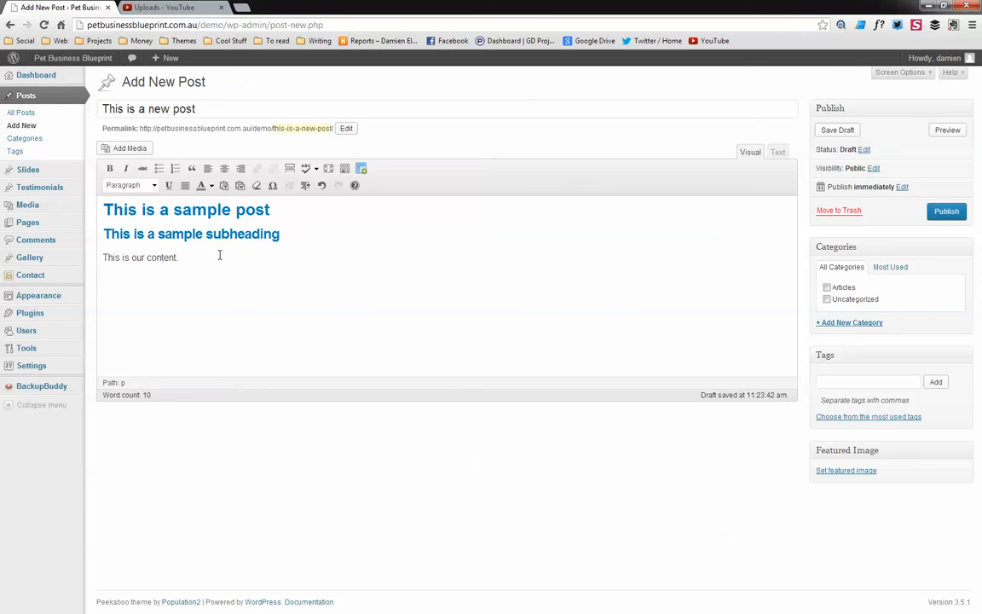
{"action": "key", "text": "Return"}
In the HTML text editor, replace the trailing &nbsp; with a pasted paragraph about starting a pet business
{"action": "left_click", "coordinate": [778, 153]}
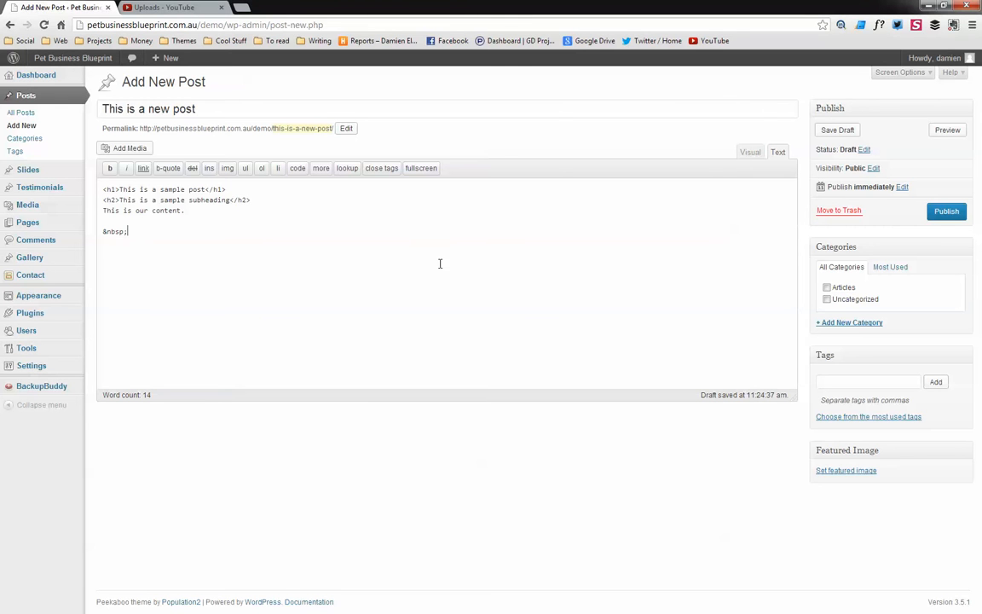
{"action": "key", "text": "BackSpace"}
{"action": "key", "text": "BackSpace"}
{"action": "key", "text": "BackSpace"}
{"action": "key", "text": "BackSpace"}
{"action": "key", "text": "BackSpace"}
{"action": "key", "text": "BackSpace"}
{"action": "type", "text": "Ever thought of starting a pet business from home? Many people dream of starting a pet-related business such as a dog walking or pet sitting business, but run into the same obstacles that stop most home businesses ever getting off the ground. Lack of customers, insufficient industry knowledge, and a scarcity of operating funds to pay for things like marketing and equipment usually spell the death knell for home pet businesses before they even get off the ground."}
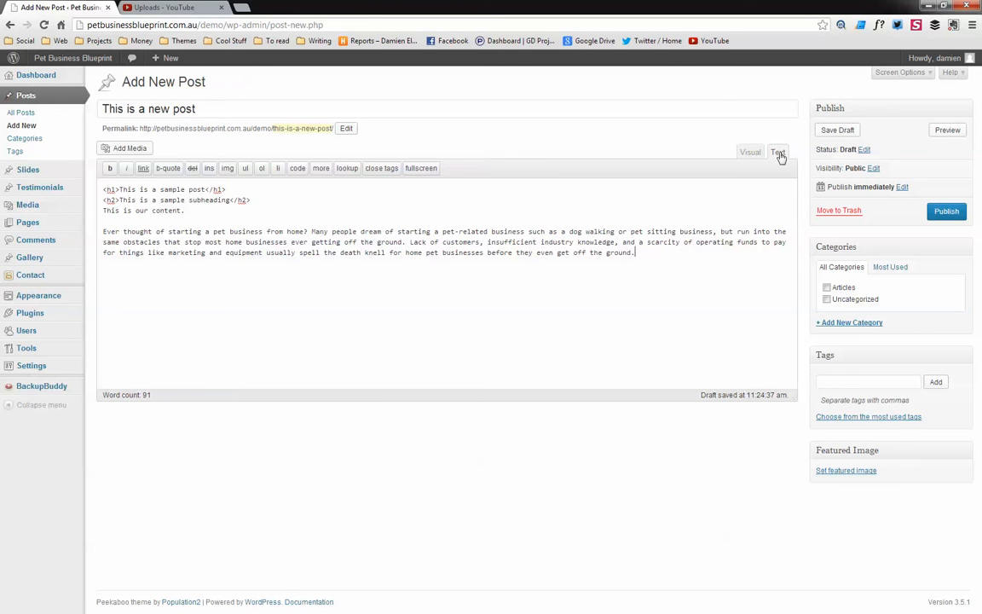
Return to the visual editor and break the pasted paragraph after its first sentence
{"action": "left_click", "coordinate": [750, 152]}
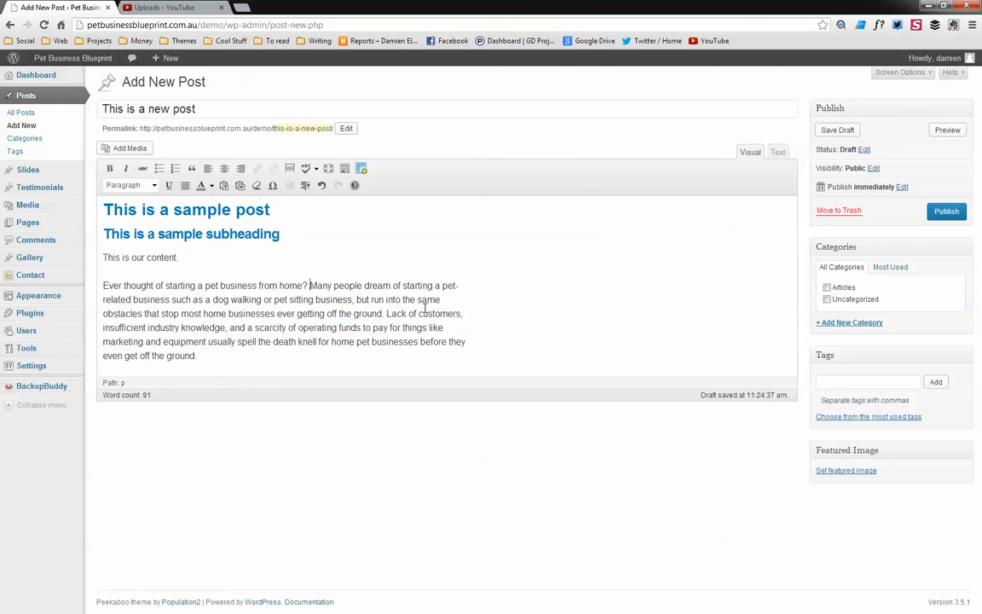
{"action": "key", "text": "Return"}
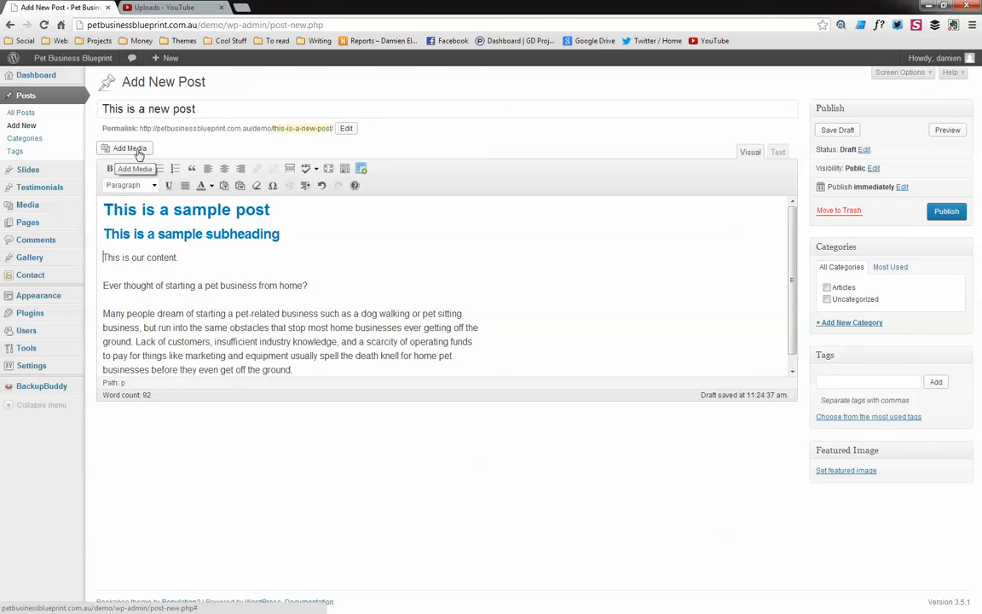
Upload neox by brodware.jpg and set it as the post's featured image
{"action": "left_click", "coordinate": [831, 471]}
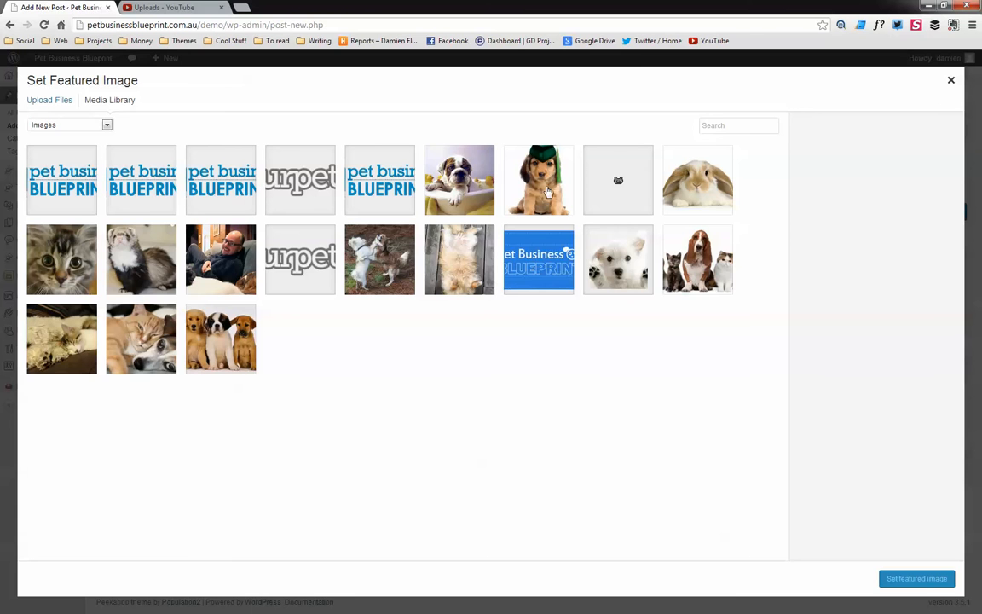
{"action": "left_click", "coordinate": [56, 98]}
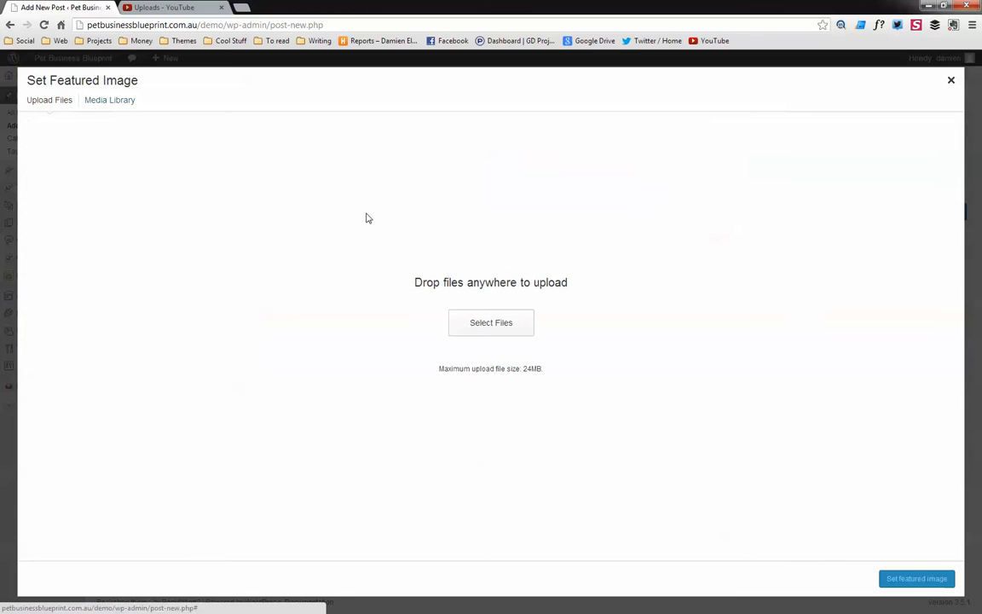
{"action": "left_click", "coordinate": [491, 332]}
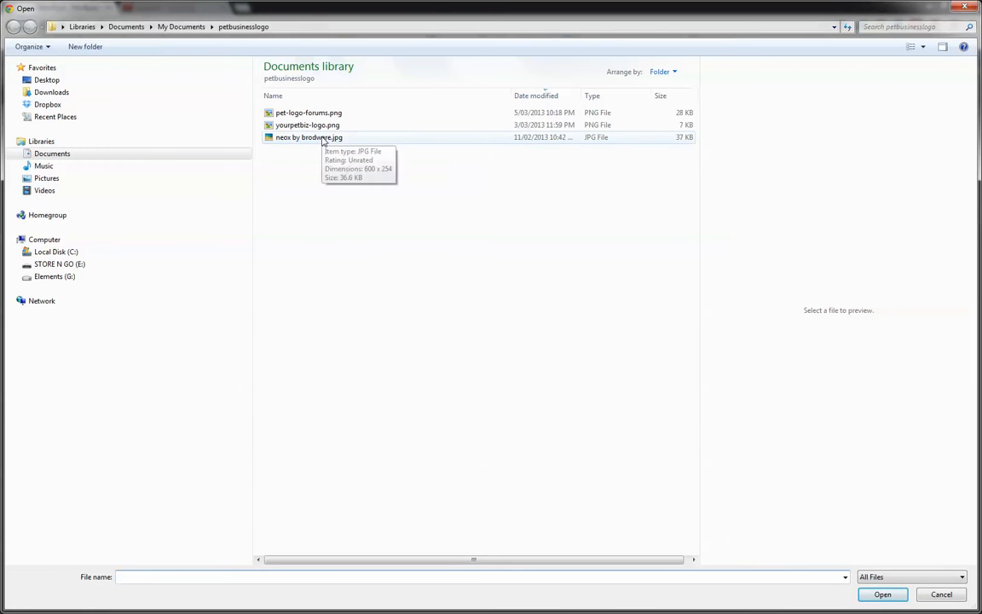
{"action": "left_click", "coordinate": [314, 137]}
{"action": "left_click", "coordinate": [881, 597]}
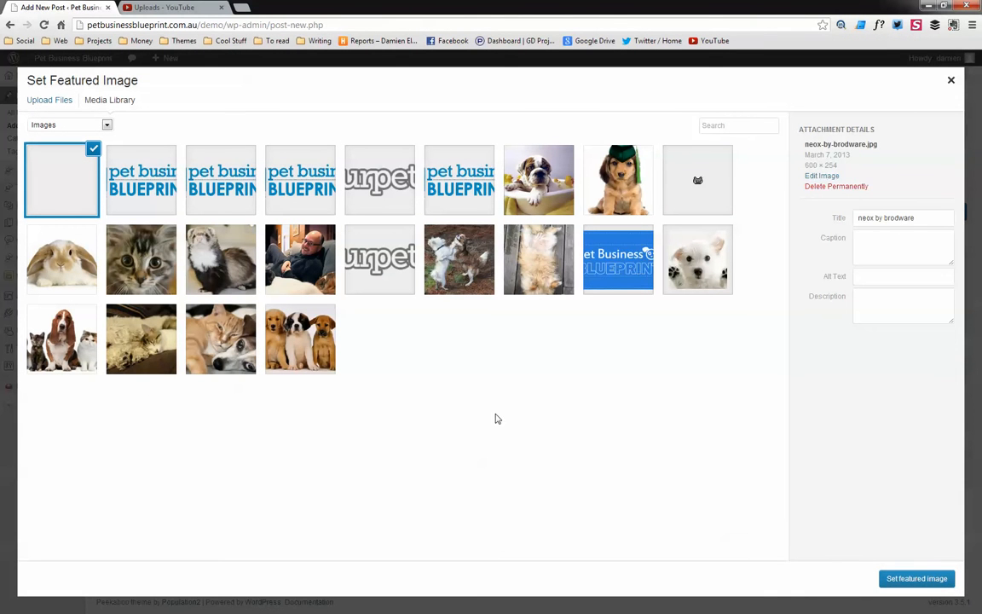
{"action": "left_click", "coordinate": [919, 578]}
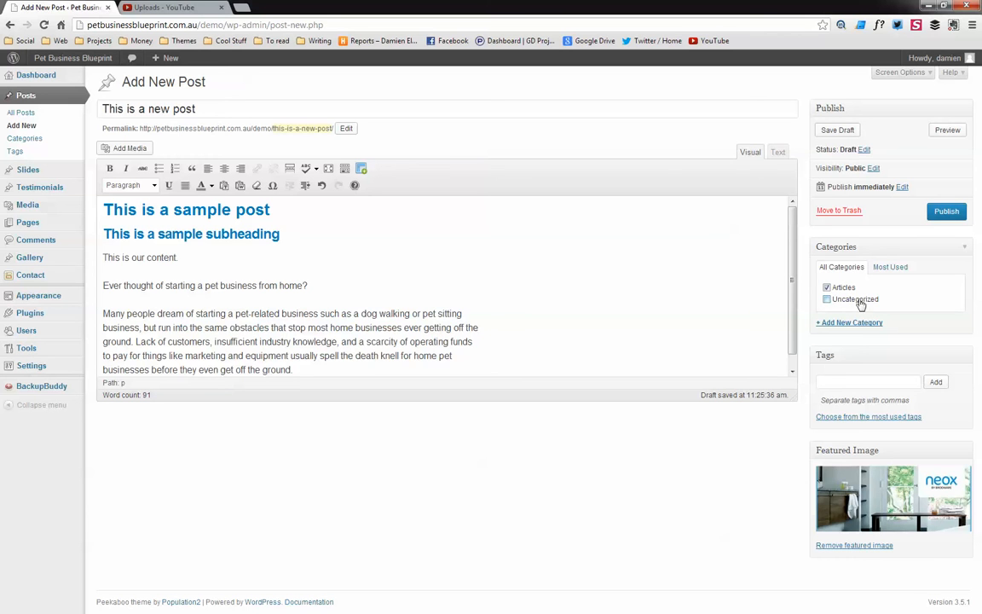
Publish the post and open the live site in a new browser tab
{"action": "left_click", "coordinate": [946, 211]}
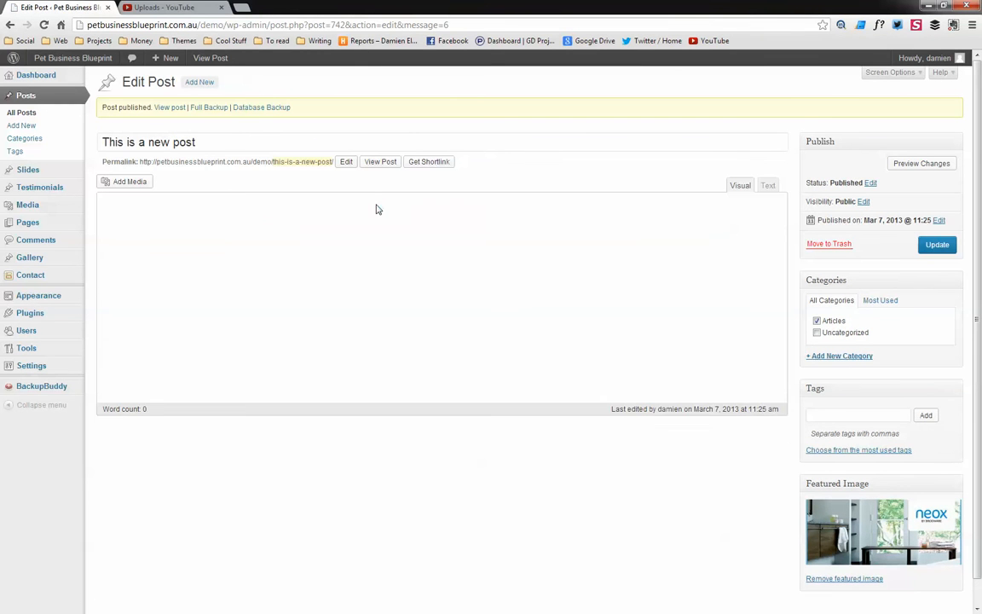
{"action": "right_click", "coordinate": [96, 63]}
{"action": "left_click", "coordinate": [124, 73]}
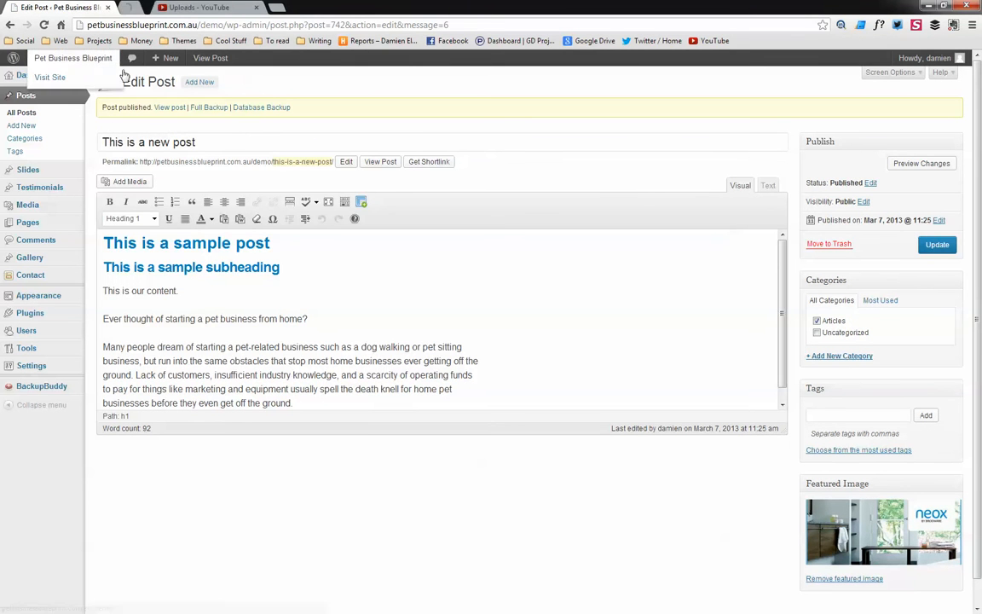
{"action": "left_click", "coordinate": [158, 10]}
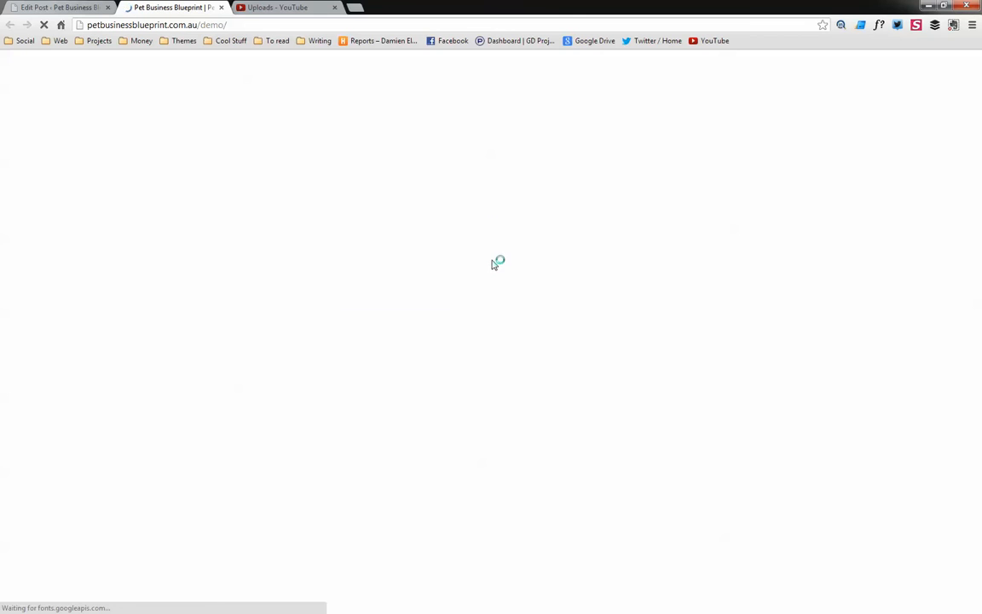
Check the homepage's recent articles and the Blog page for the new post
{"action": "scroll", "coordinate": [361, 395], "scroll_direction": "down", "scroll_amount": 3}
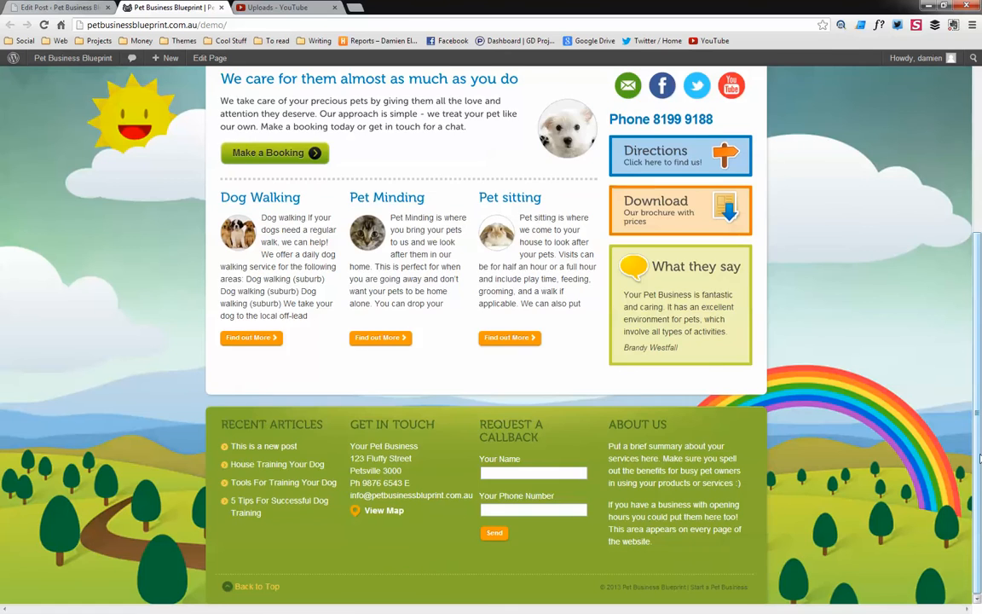
{"action": "scroll", "coordinate": [903, 341], "scroll_direction": "up", "scroll_amount": 3}
{"action": "left_click", "coordinate": [692, 91]}
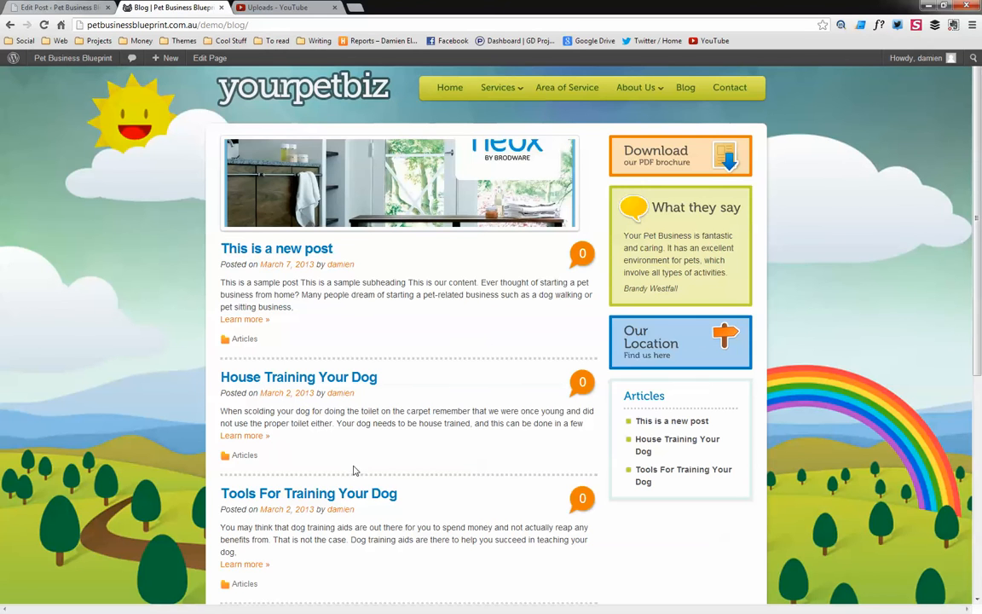
{"action": "scroll", "coordinate": [958, 372], "scroll_direction": "down", "scroll_amount": 2}
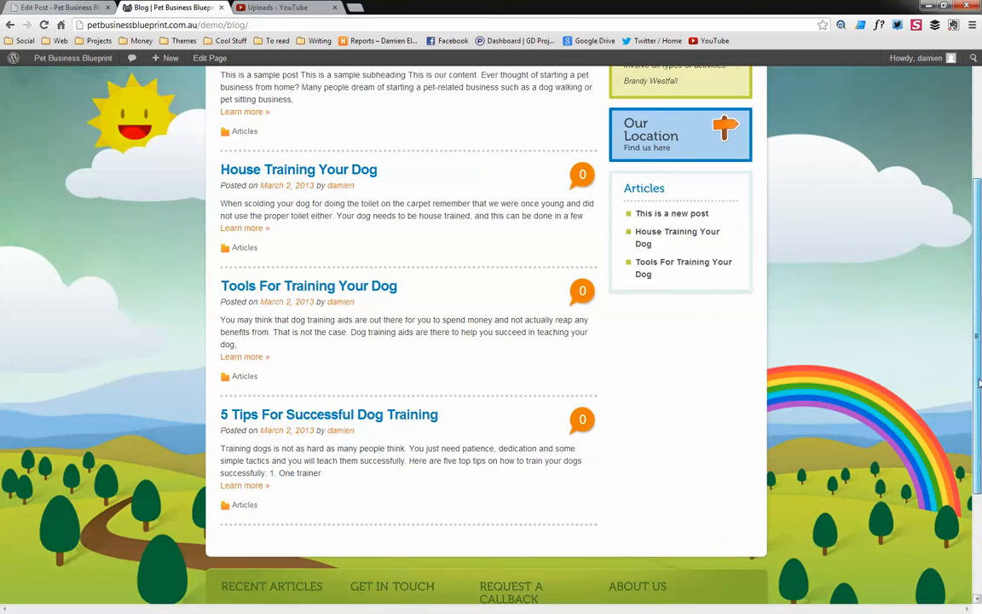
Open the new post from the Blog page and read through it on the live site
{"action": "scroll", "coordinate": [340, 182], "scroll_direction": "up", "scroll_amount": 2}
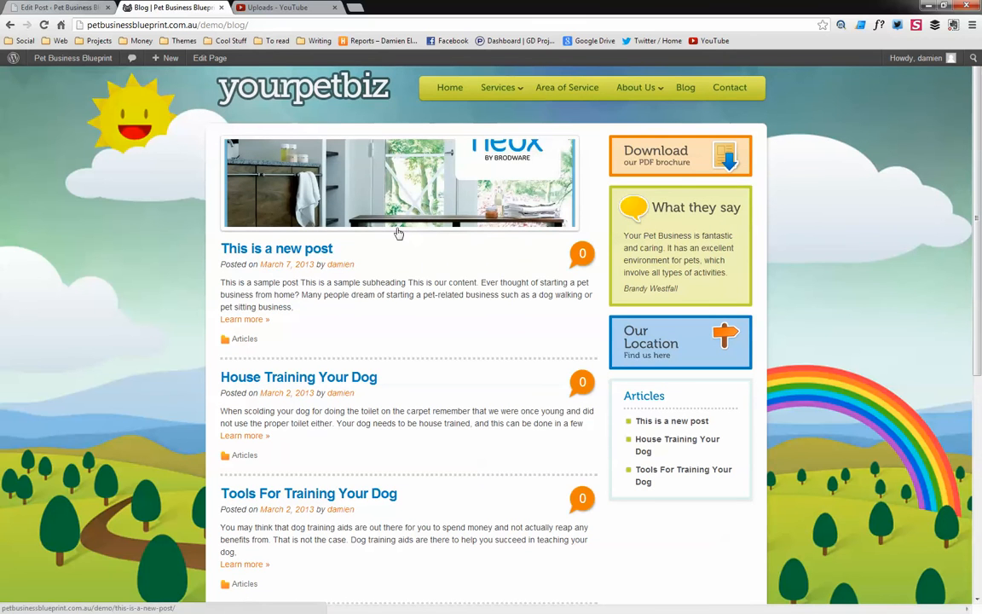
{"action": "left_click", "coordinate": [290, 249]}
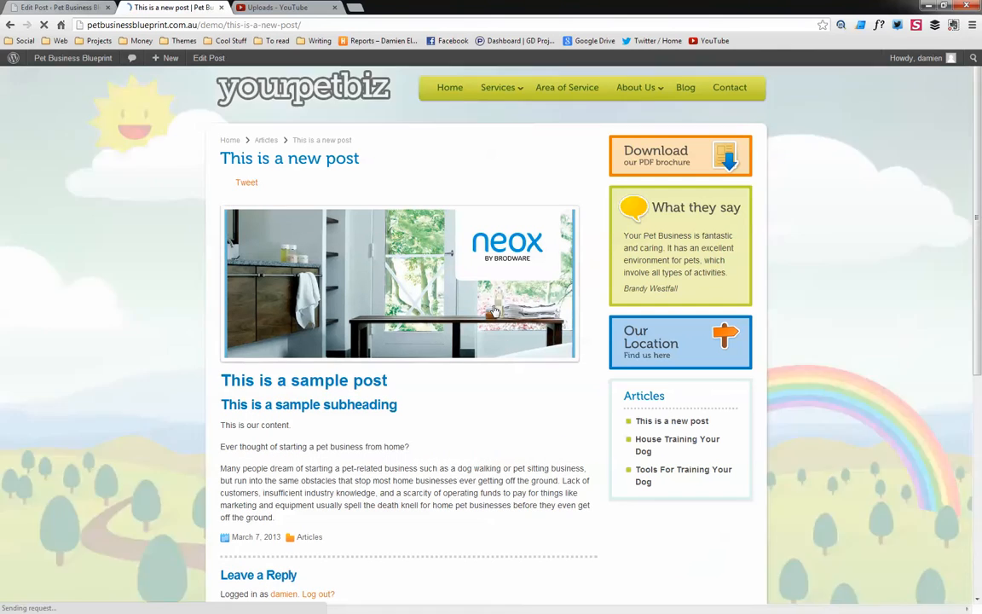
{"action": "scroll", "coordinate": [479, 364], "scroll_direction": "down", "scroll_amount": 3}
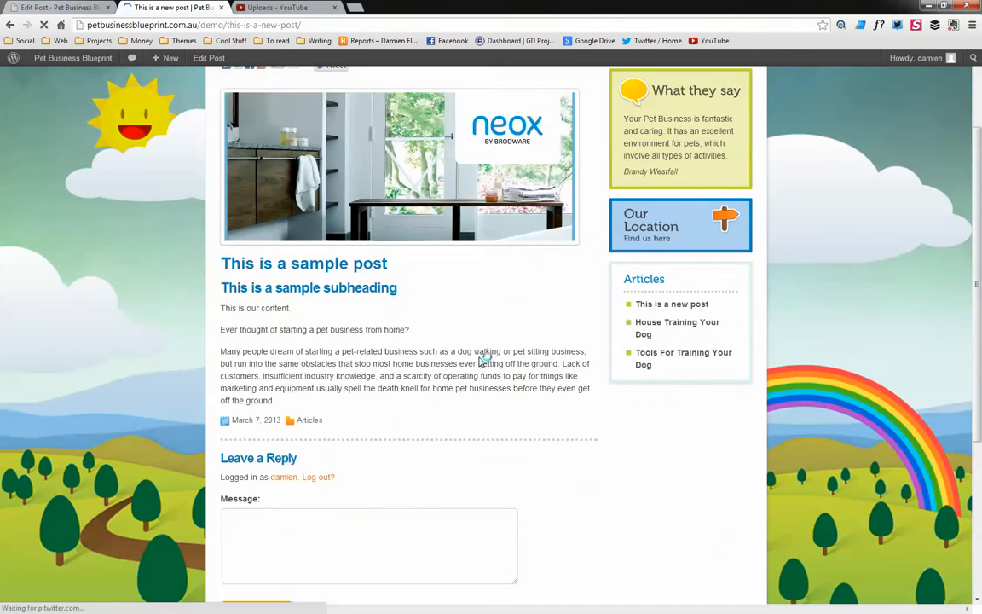
{"action": "scroll", "coordinate": [481, 357], "scroll_direction": "down", "scroll_amount": 1}
{"action": "scroll", "coordinate": [355, 269], "scroll_direction": "up", "scroll_amount": 1}
{"action": "scroll", "coordinate": [458, 407], "scroll_direction": "down", "scroll_amount": 5}
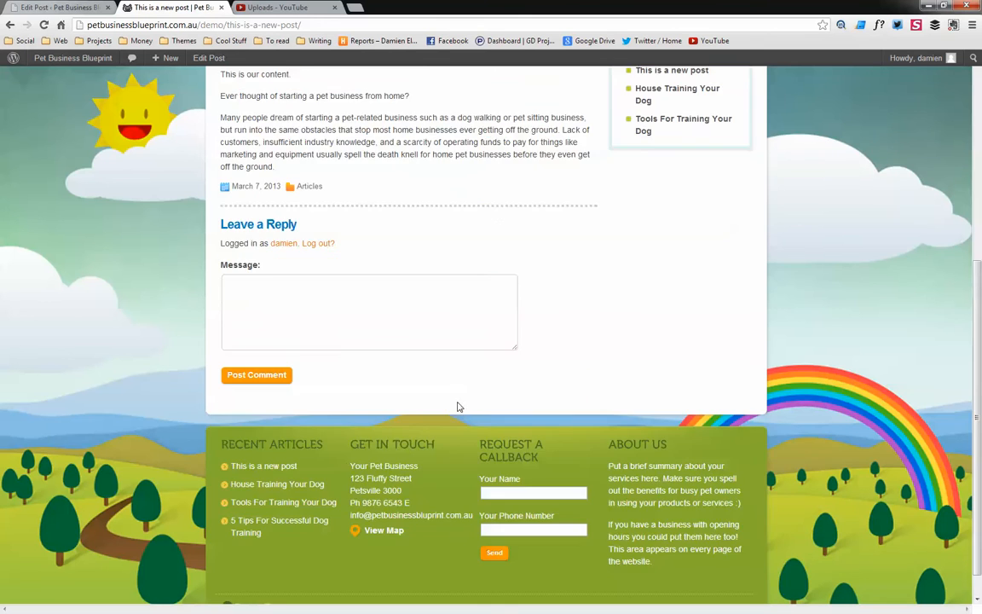
{"action": "scroll", "coordinate": [482, 397], "scroll_direction": "up", "scroll_amount": 8}
{"action": "scroll", "coordinate": [379, 384], "scroll_direction": "down", "scroll_amount": 2}
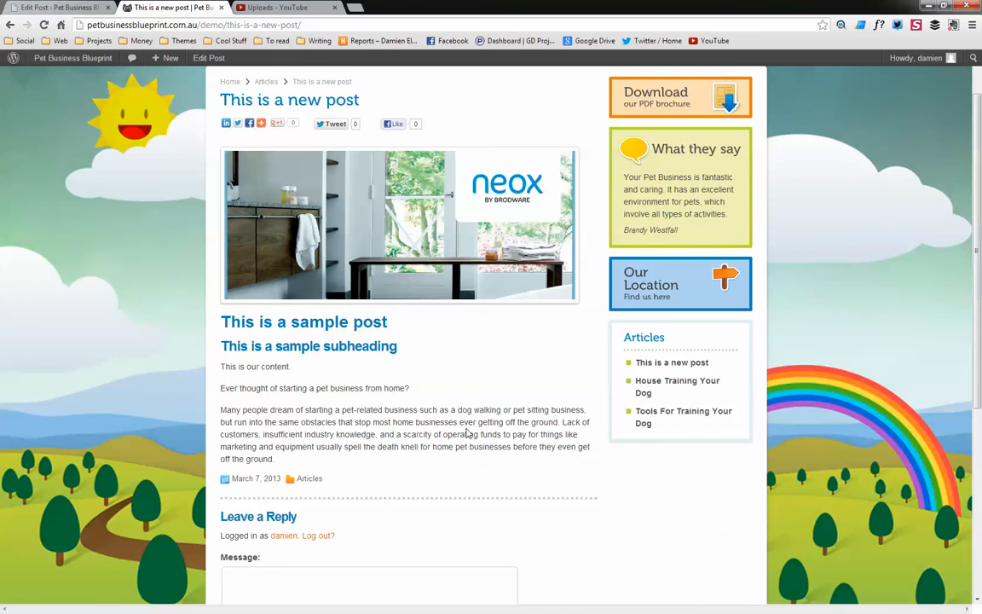
{"action": "scroll", "coordinate": [474, 421], "scroll_direction": "up", "scroll_amount": 2}
{"action": "scroll", "coordinate": [266, 424], "scroll_direction": "down", "scroll_amount": 1}
{"action": "scroll", "coordinate": [331, 406], "scroll_direction": "up", "scroll_amount": 1}
Return to the post editor and show the Discussion box through Screen Options
{"action": "left_click", "coordinate": [45, 7]}
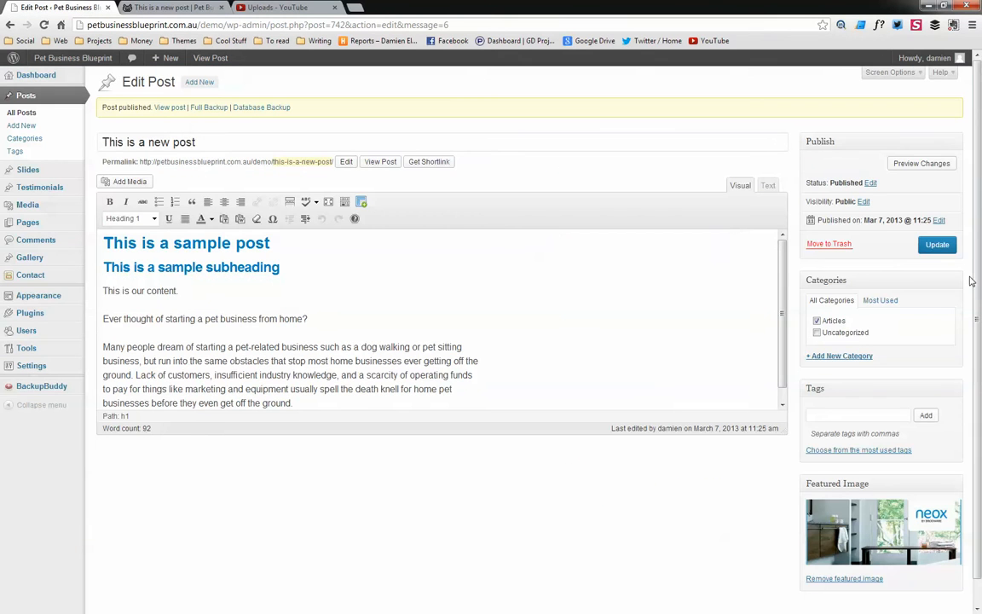
{"action": "scroll", "coordinate": [937, 316], "scroll_direction": "down", "scroll_amount": 1}
{"action": "scroll", "coordinate": [857, 350], "scroll_direction": "up", "scroll_amount": 1}
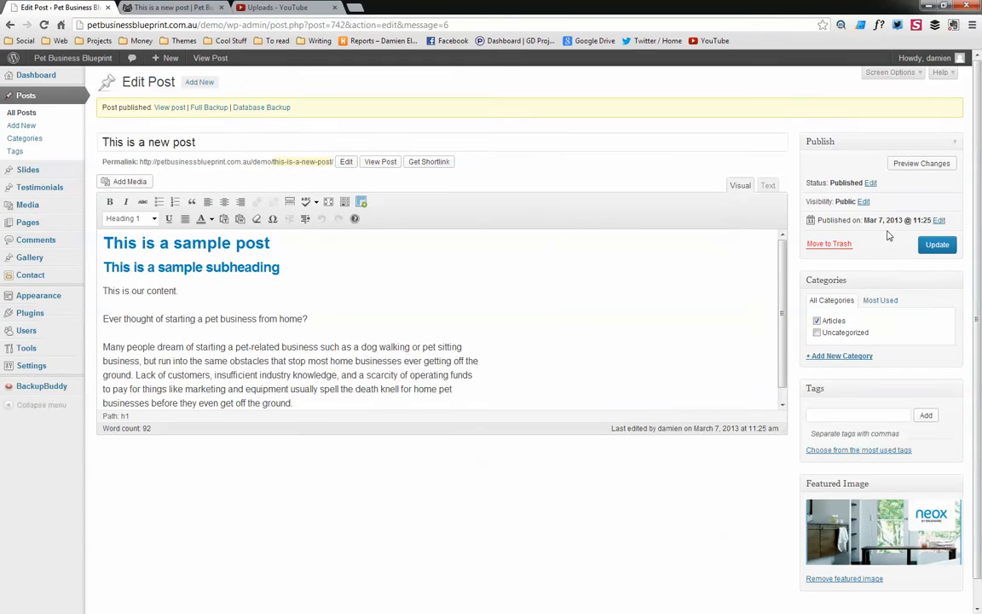
{"action": "left_click", "coordinate": [890, 72]}
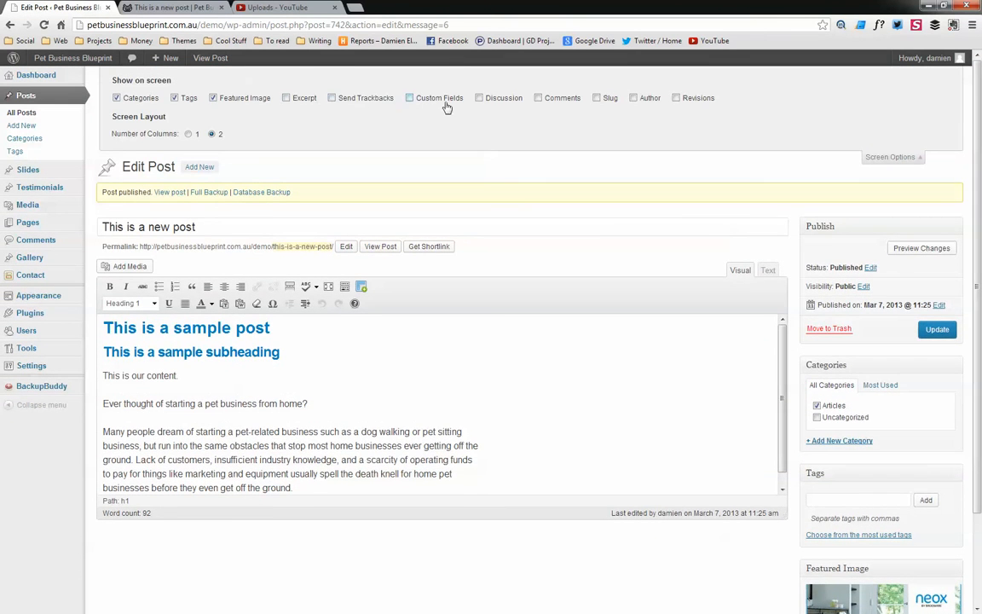
{"action": "left_click", "coordinate": [537, 98]}
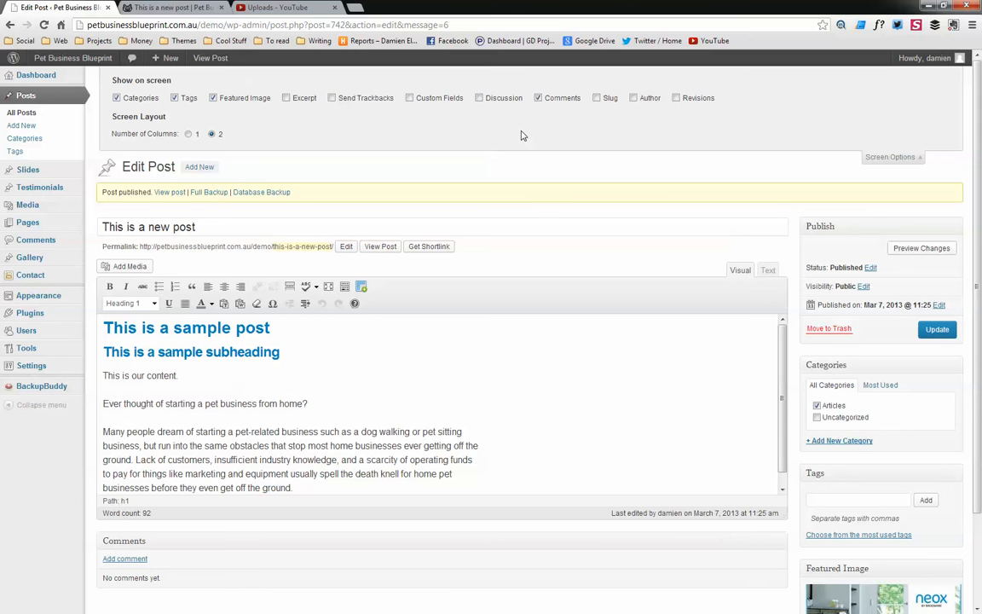
{"action": "left_click", "coordinate": [479, 98]}
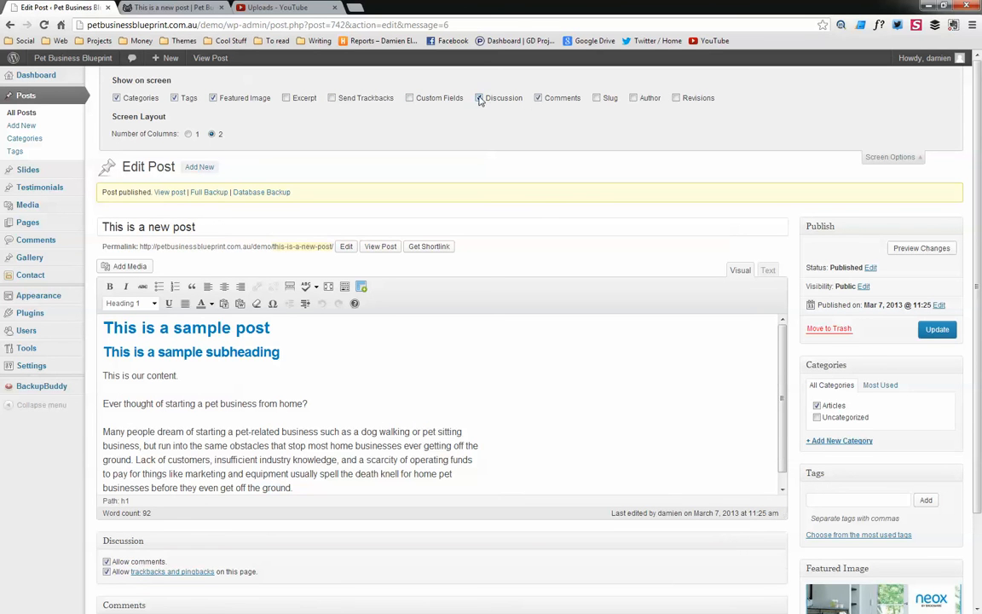
{"action": "left_click", "coordinate": [541, 101]}
Disable comments and trackbacks for the post and update it
{"action": "scroll", "coordinate": [269, 337], "scroll_direction": "down", "scroll_amount": 3}
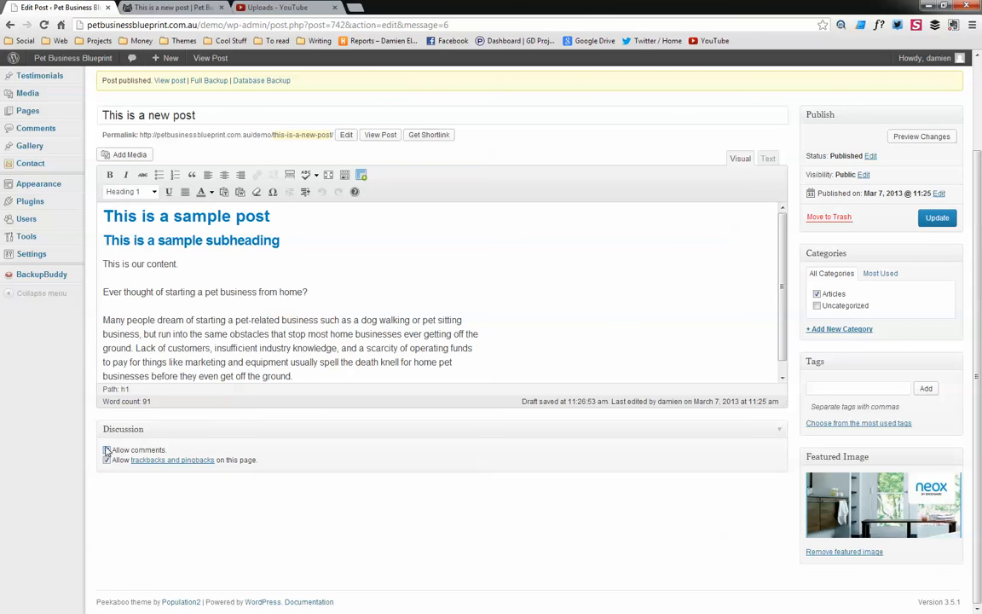
{"action": "left_click", "coordinate": [107, 460]}
{"action": "left_click", "coordinate": [936, 217]}
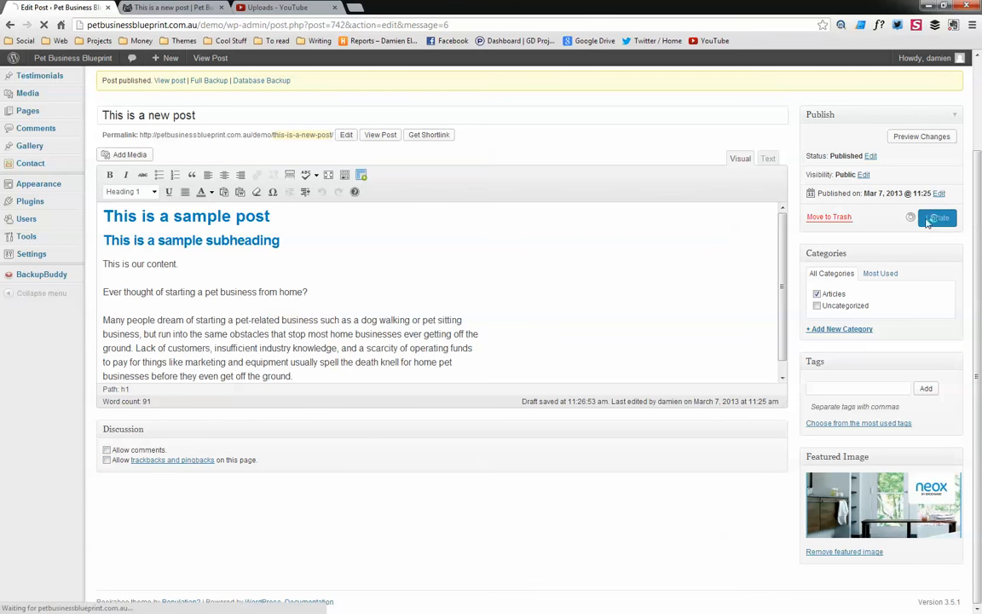
Reload the live post to check its comments section
{"action": "left_click", "coordinate": [170, 7]}
{"action": "left_click", "coordinate": [43, 25]}
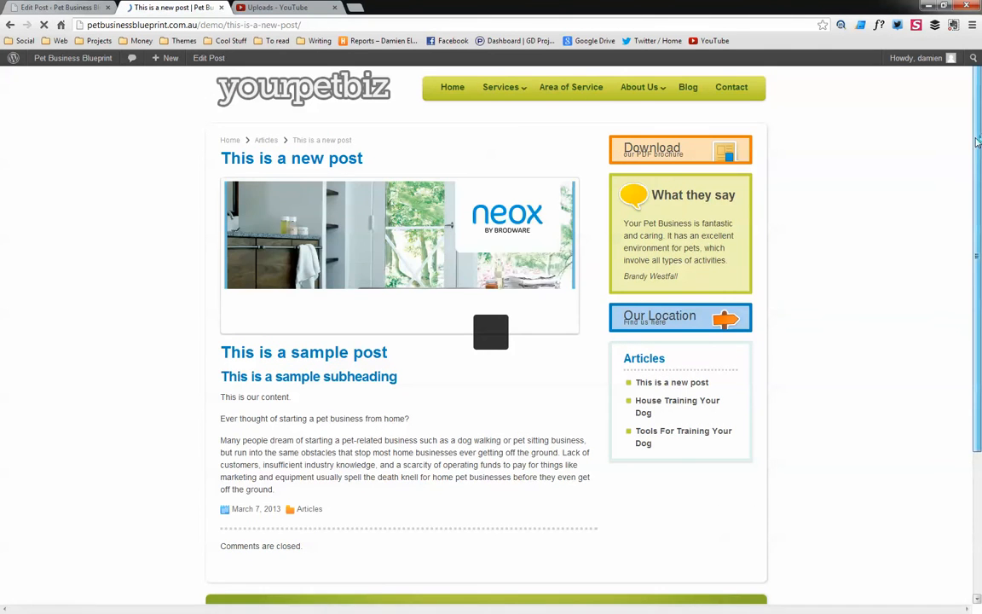
{"action": "scroll", "coordinate": [971, 229], "scroll_direction": "down", "scroll_amount": 3}
{"action": "left_click_drag", "start_coordinate": [972, 229], "coordinate": [974, 98]}
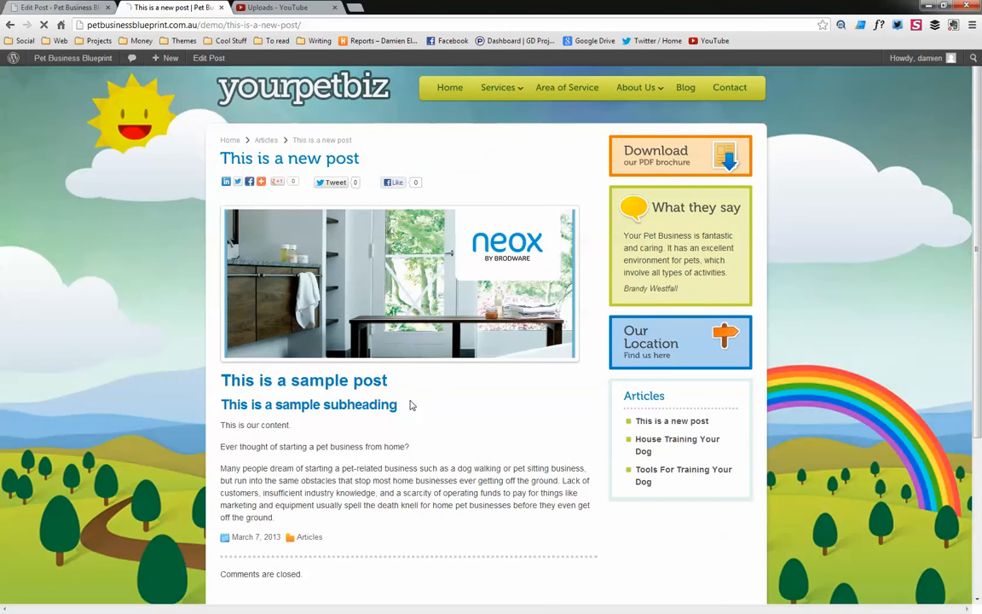
Re-enable comments and trackbacks for the post and update it
{"action": "left_click", "coordinate": [75, 5]}
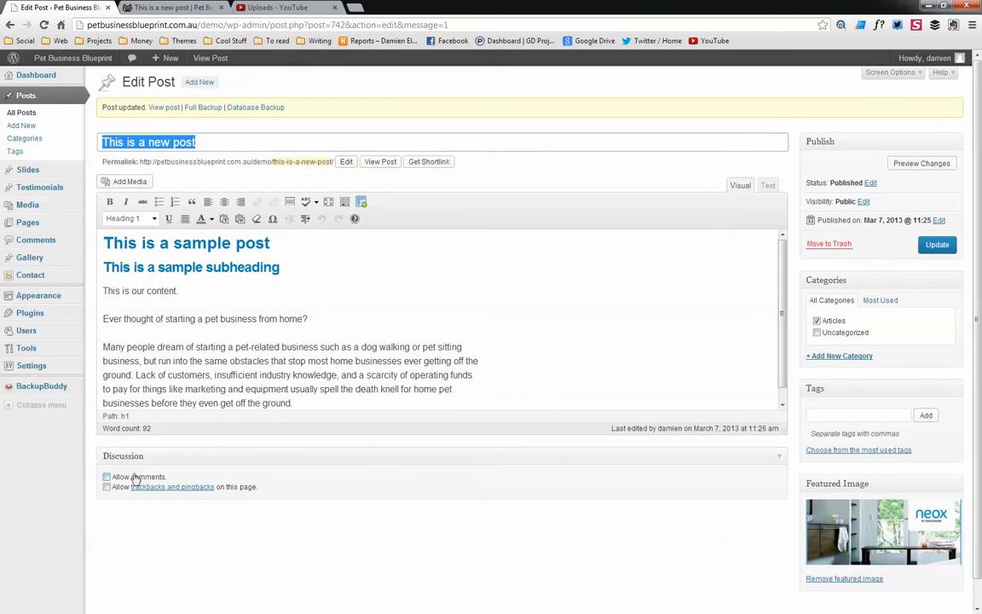
{"action": "left_click", "coordinate": [106, 477]}
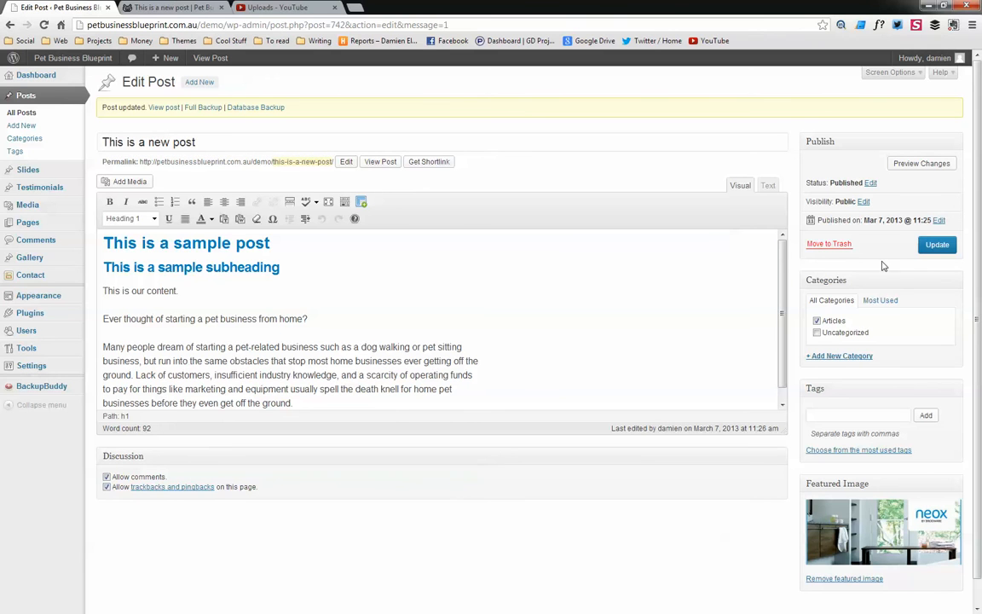
{"action": "left_click", "coordinate": [941, 249]}
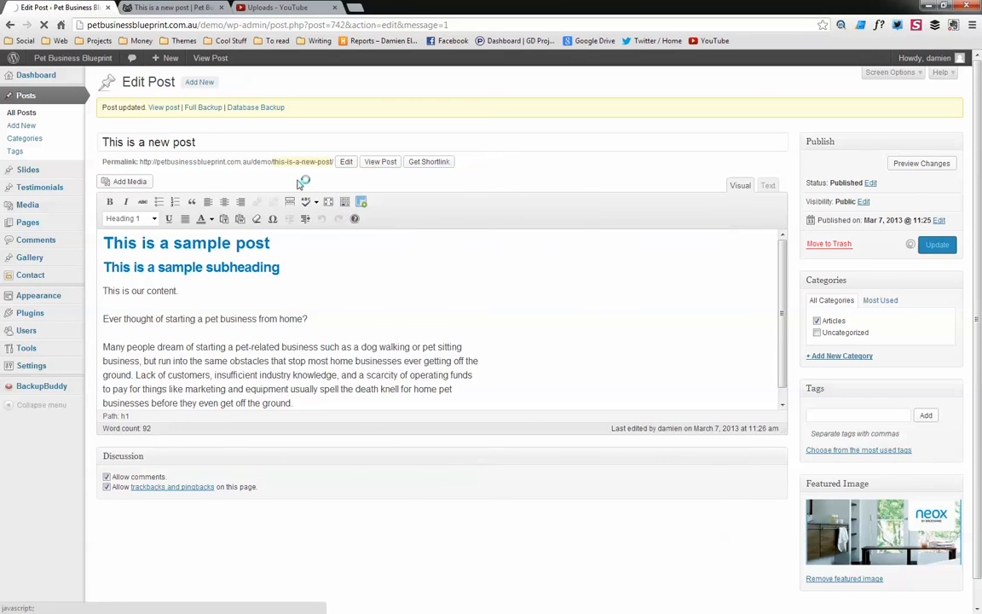
Review the updated post and the Blog page on the live site
{"action": "left_click", "coordinate": [175, 6]}
{"action": "scroll", "coordinate": [679, 280], "scroll_direction": "down", "scroll_amount": 2}
{"action": "scroll", "coordinate": [682, 285], "scroll_direction": "up", "scroll_amount": 2}
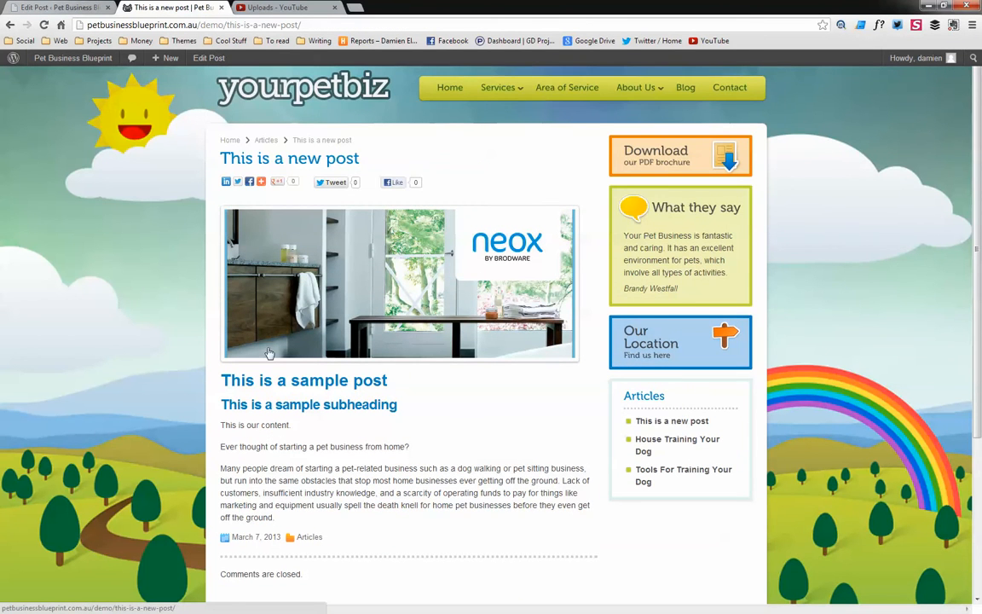
{"action": "left_click", "coordinate": [686, 92]}
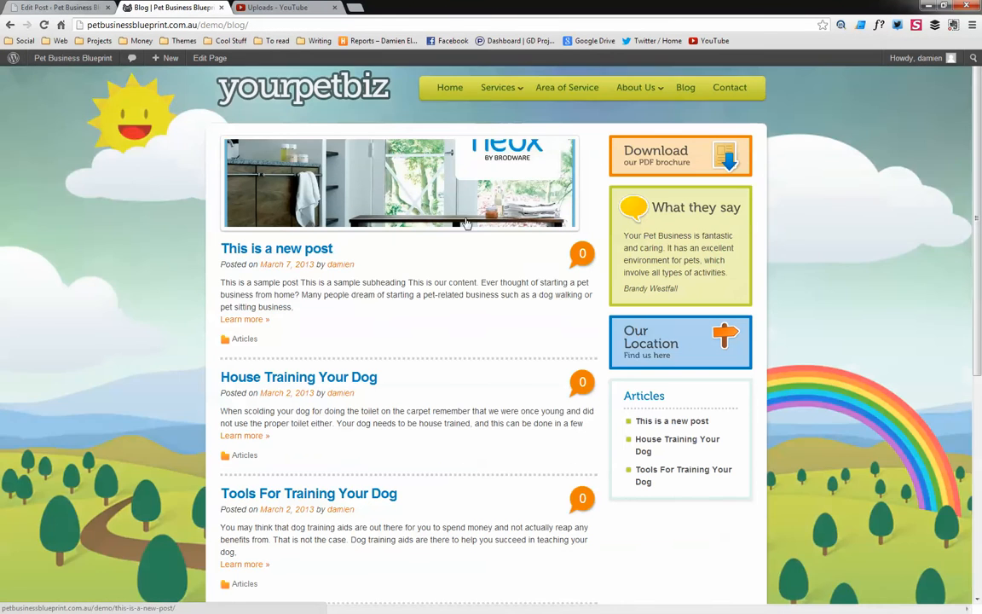
{"action": "scroll", "coordinate": [399, 283], "scroll_direction": "down", "scroll_amount": 3}
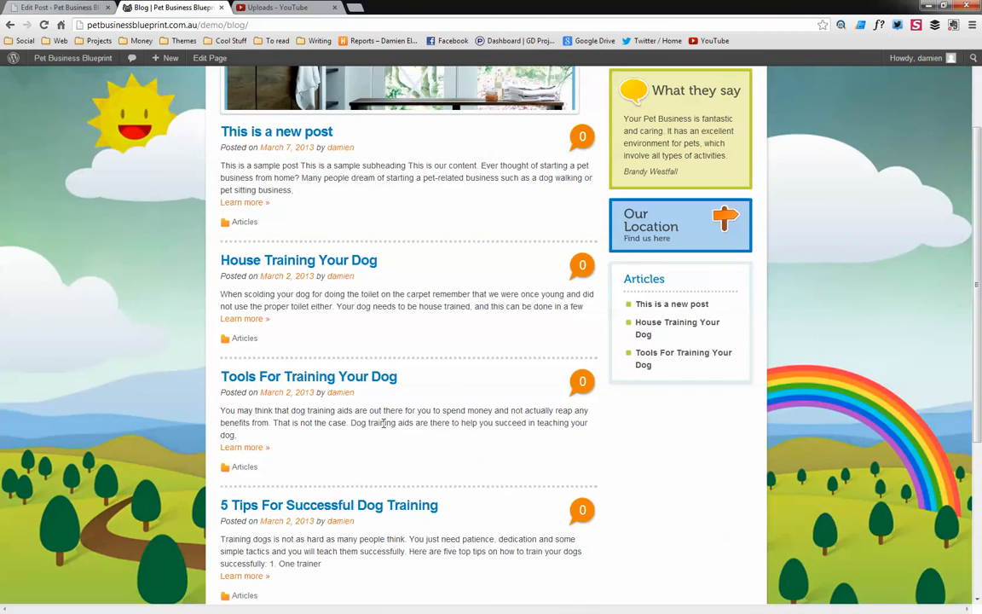
{"action": "scroll", "coordinate": [370, 356], "scroll_direction": "up", "scroll_amount": 3}
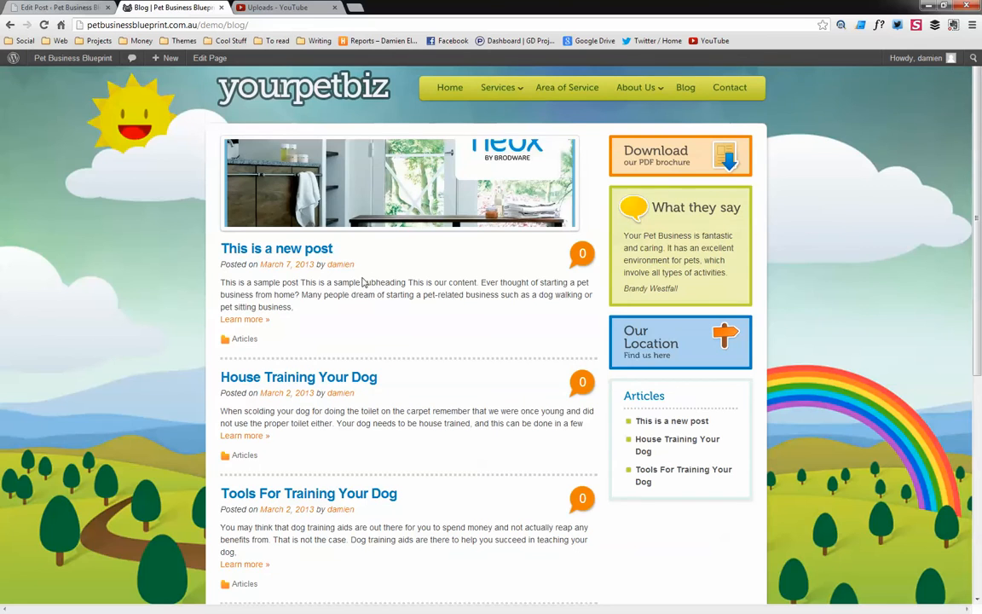
Open the Add New User form and enter the new user's username and e-mail address
{"action": "left_click", "coordinate": [84, 7]}
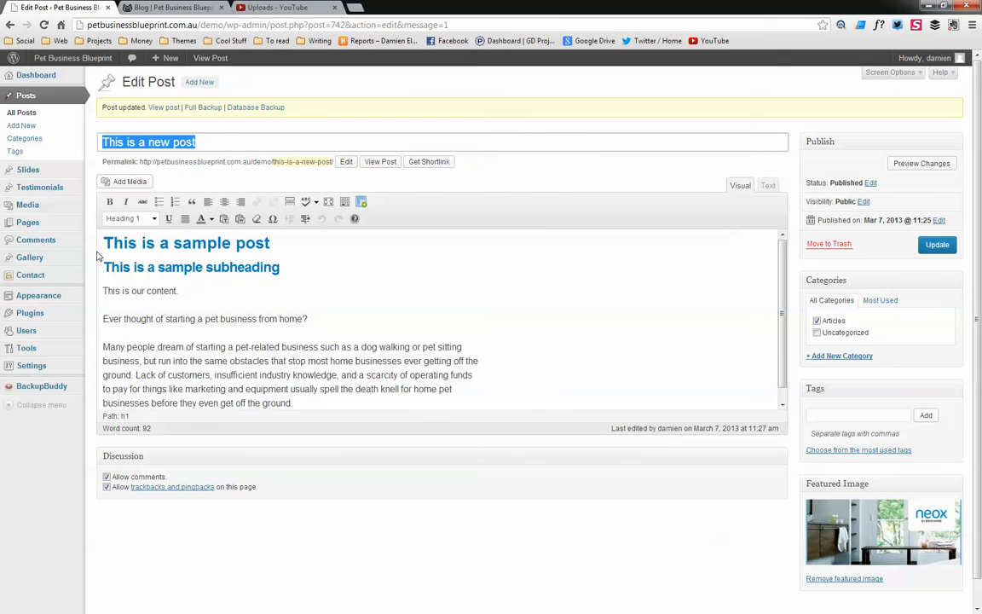
{"action": "left_click", "coordinate": [43, 331]}
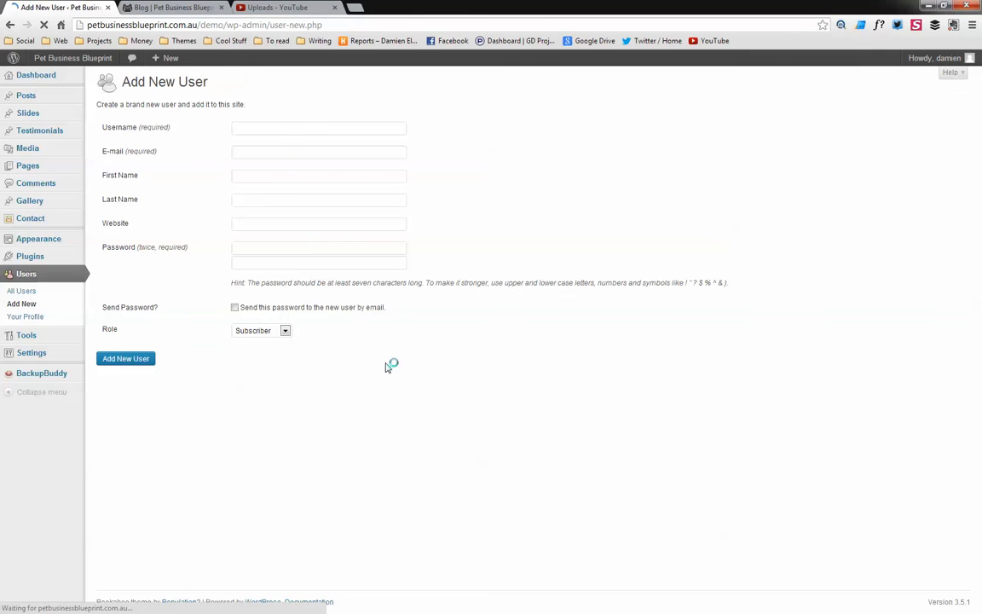
{"action": "left_click", "coordinate": [277, 130]}
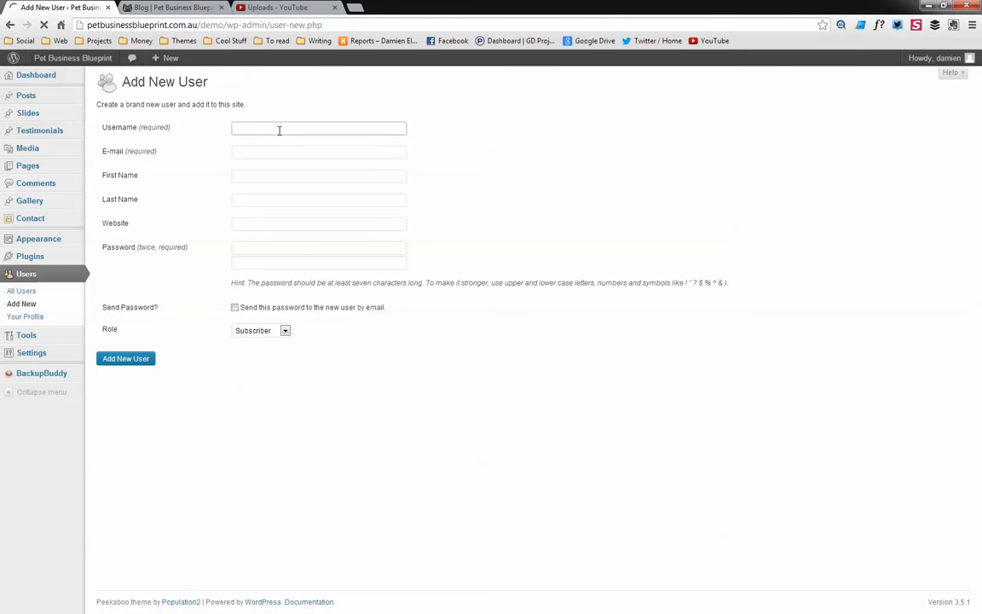
{"action": "key", "text": "Tab"}
{"action": "type", "text": "tes"}
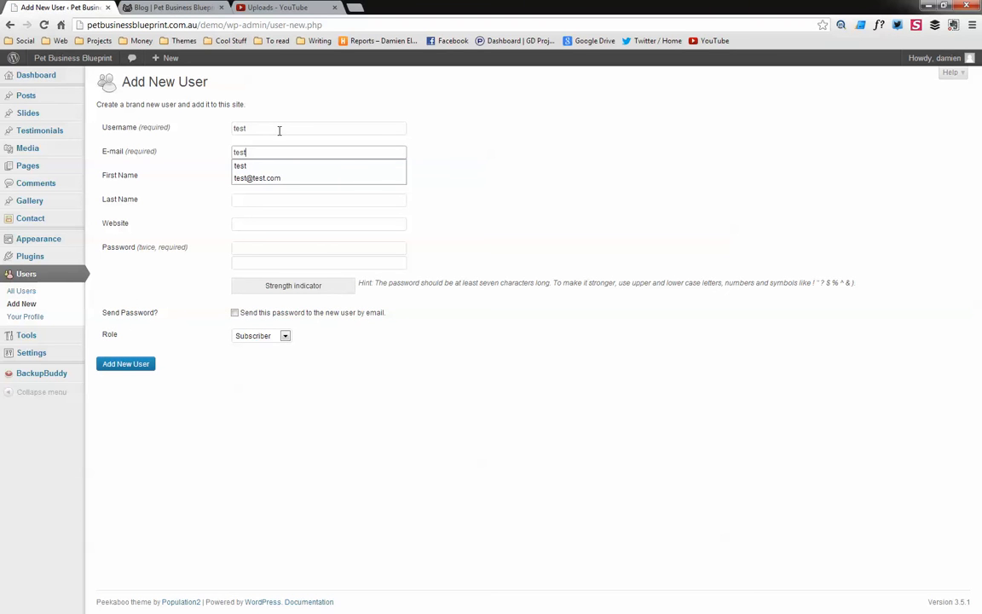
{"action": "type", "text": "t"}
{"action": "key", "text": "Down"}
{"action": "key", "text": "Down"}
{"action": "key", "text": "Return"}
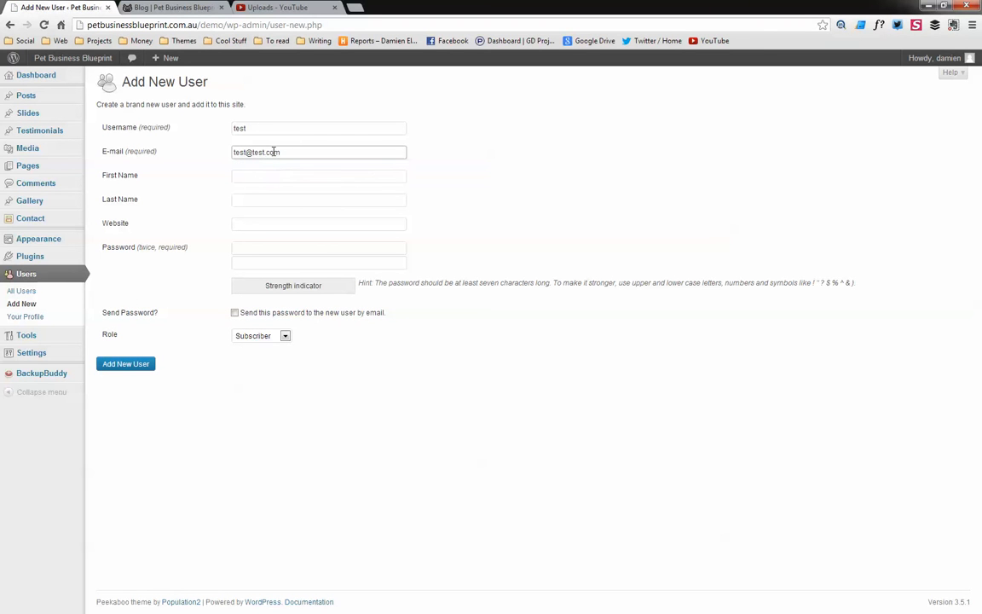
Fill in the new user's first and last name and try to add the user
{"action": "left_click", "coordinate": [264, 247]}
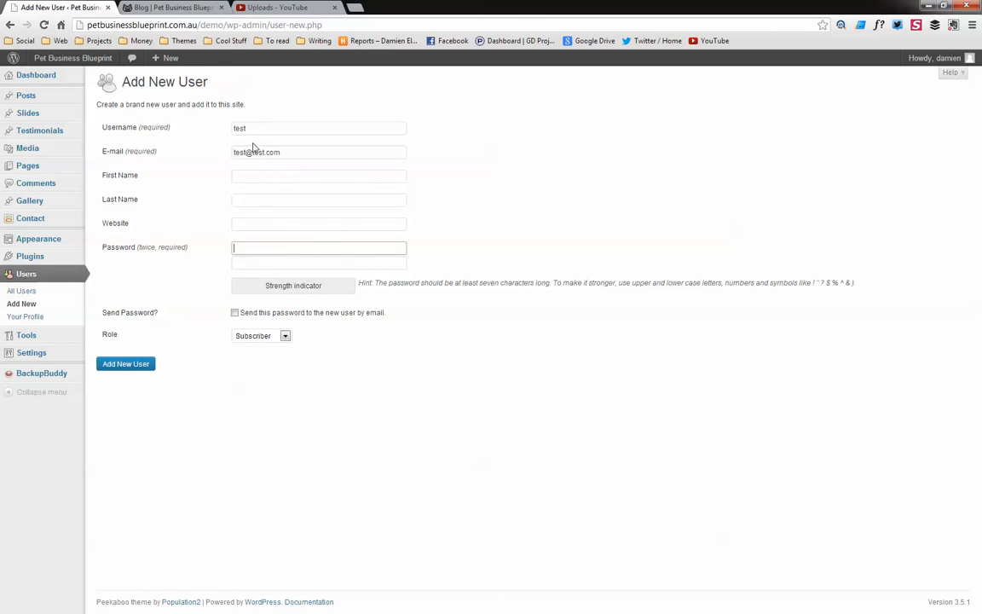
{"action": "left_click", "coordinate": [249, 176]}
{"action": "type", "text": "John"}
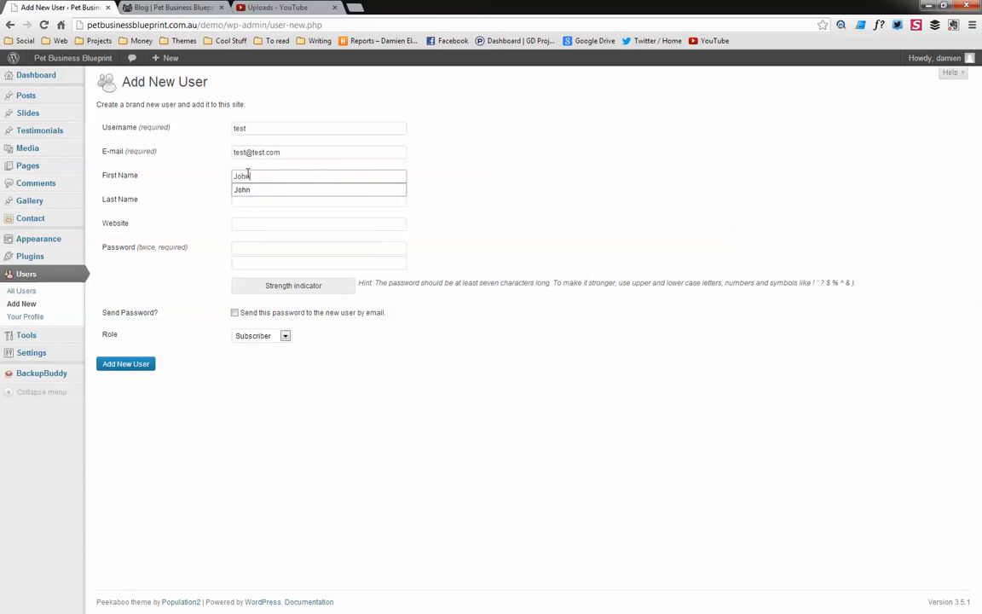
{"action": "key", "text": "Tab"}
{"action": "type", "text": "Sm"}
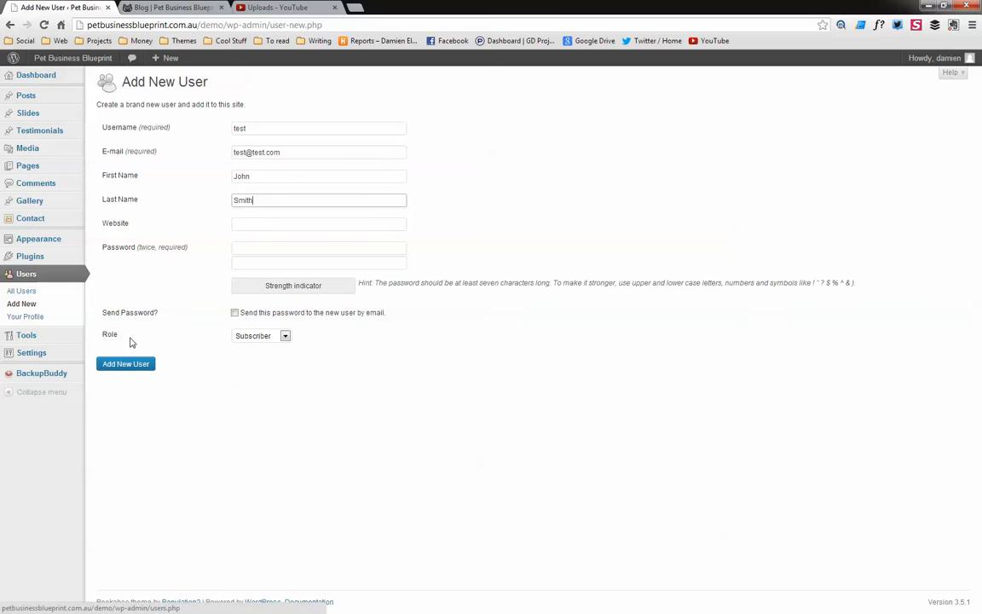
{"action": "left_click", "coordinate": [122, 363]}
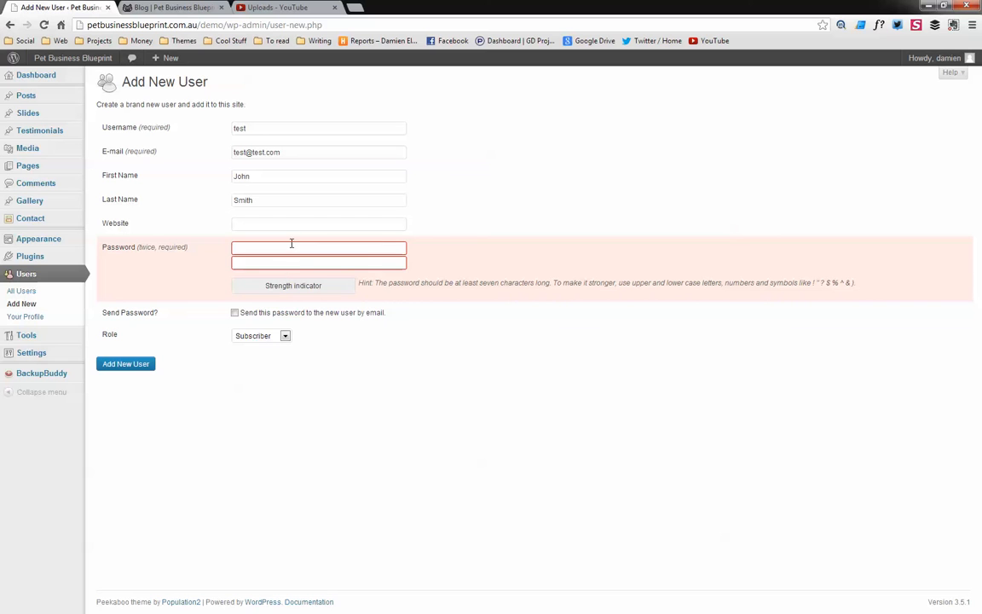
Enter the new user's password in both password fields and add the user with the Subscriber role
{"action": "type", "text": "test"}
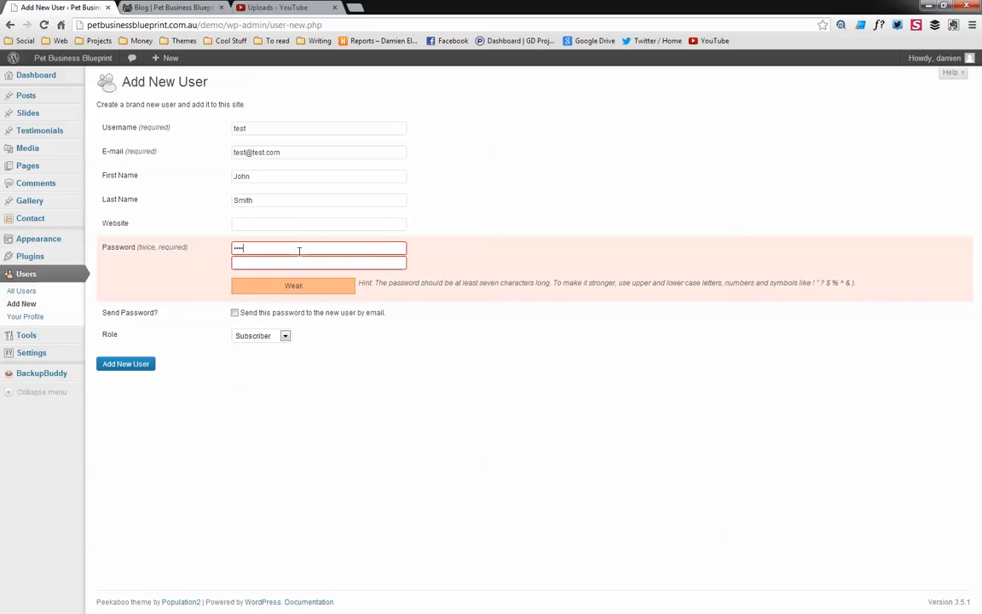
{"action": "key", "text": "Tab"}
{"action": "type", "text": "t"}
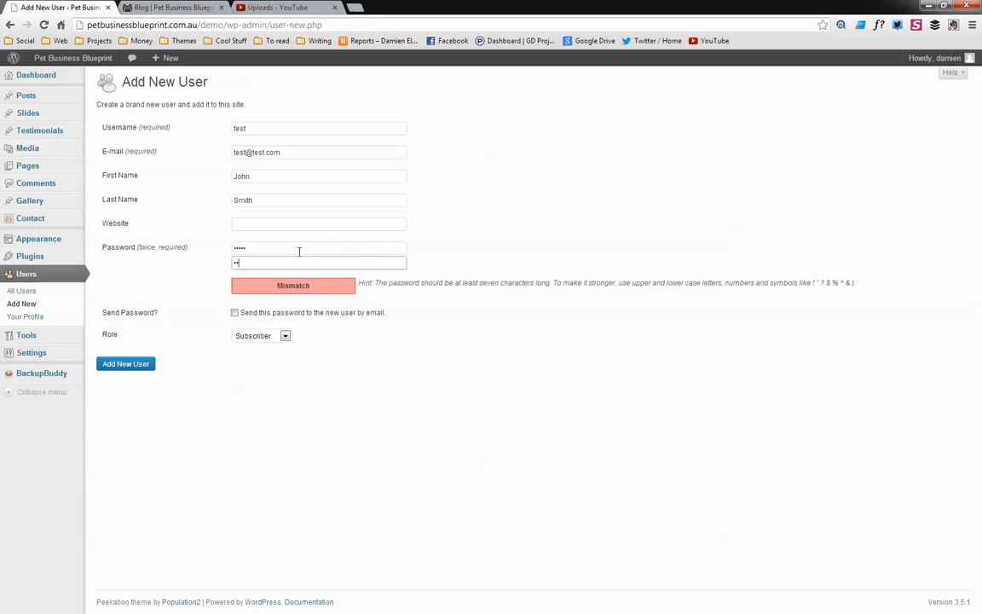
{"action": "type", "text": "t"}
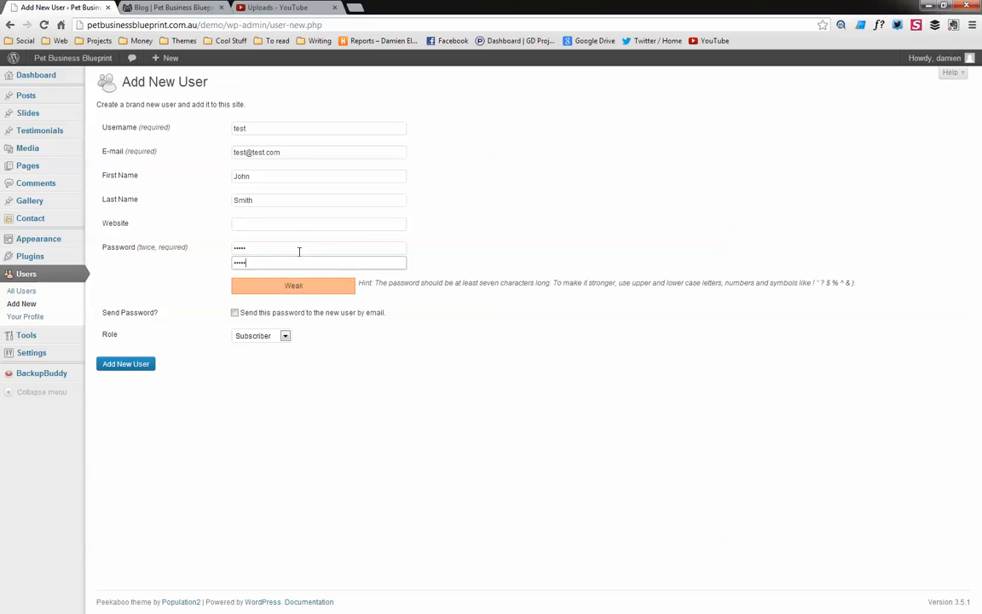
{"action": "left_click", "coordinate": [286, 337]}
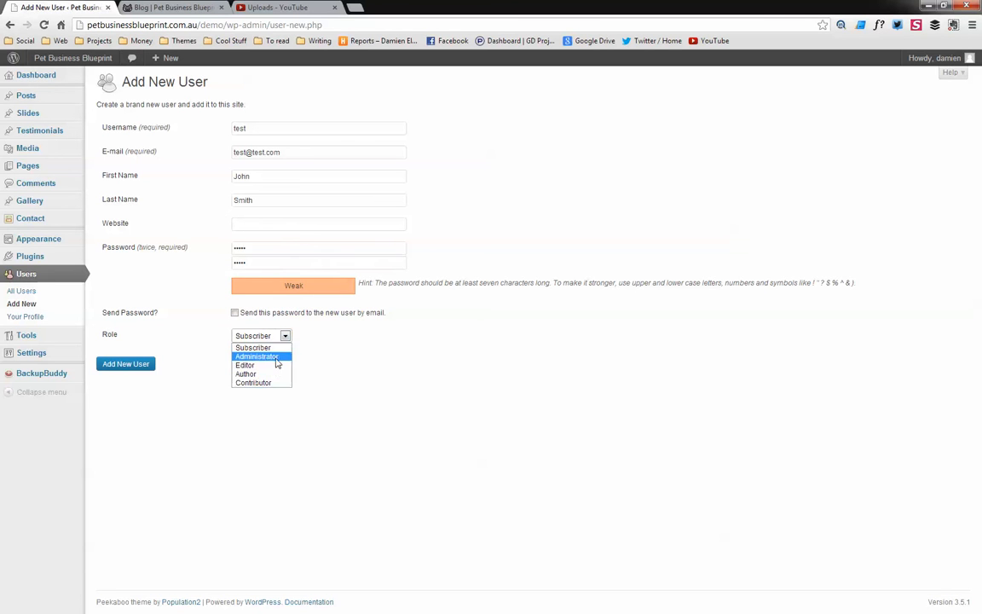
{"action": "left_click", "coordinate": [173, 338]}
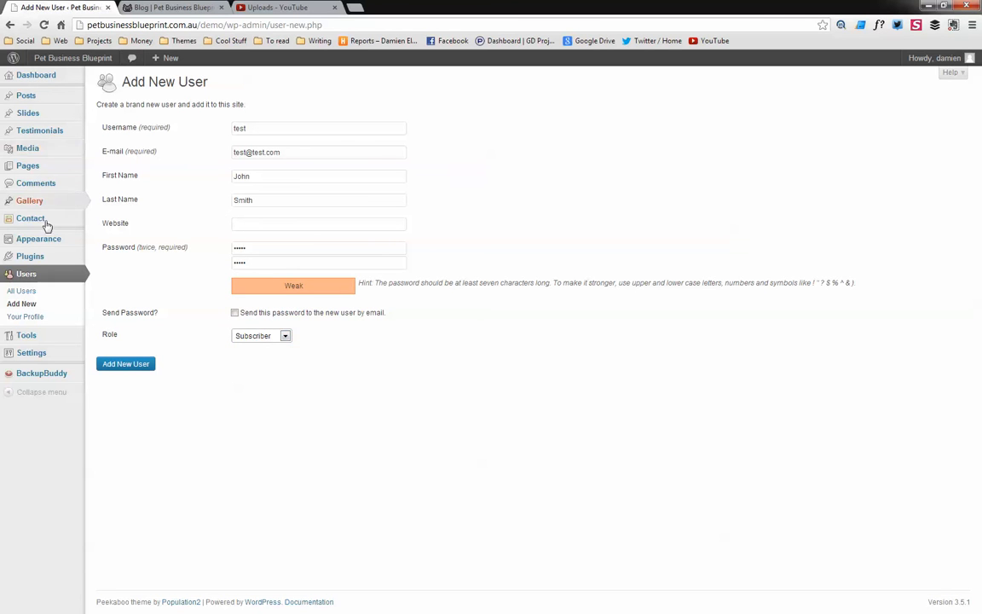
{"action": "left_click", "coordinate": [126, 365]}
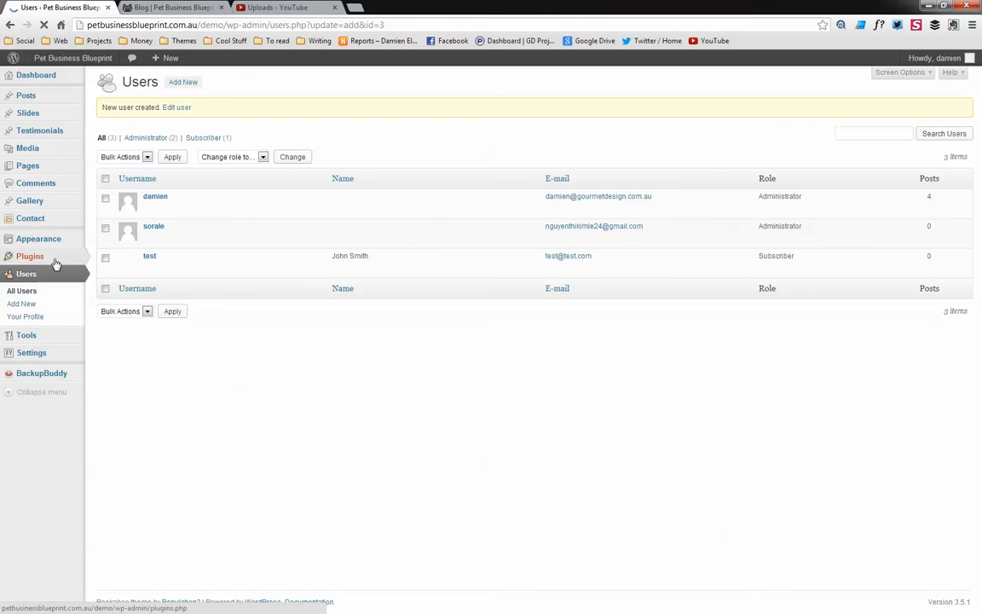
Open the test user's profile, set the public display name to John Smith, and update the user
{"action": "left_click", "coordinate": [38, 94]}
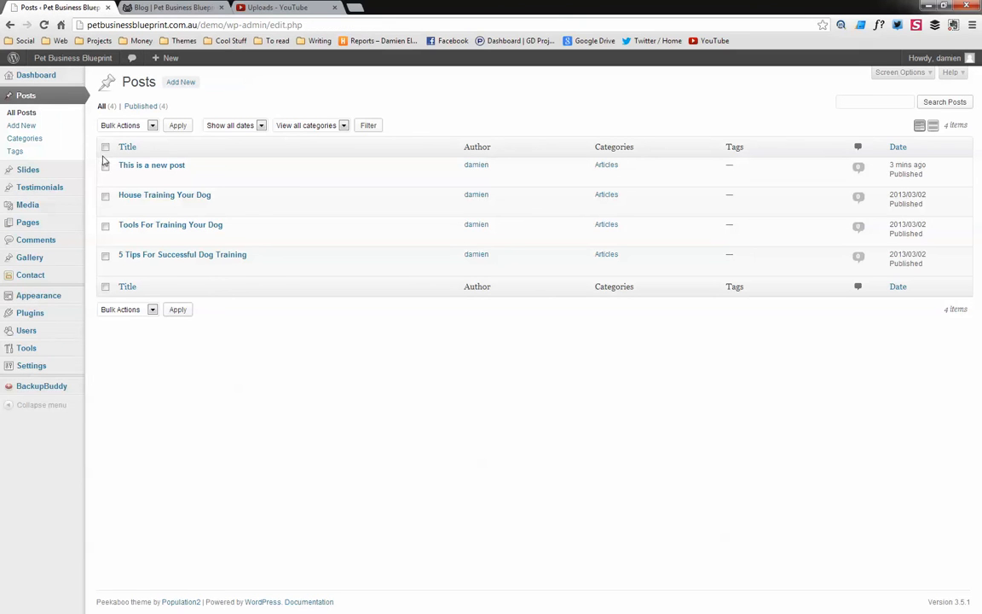
{"action": "left_click", "coordinate": [38, 329]}
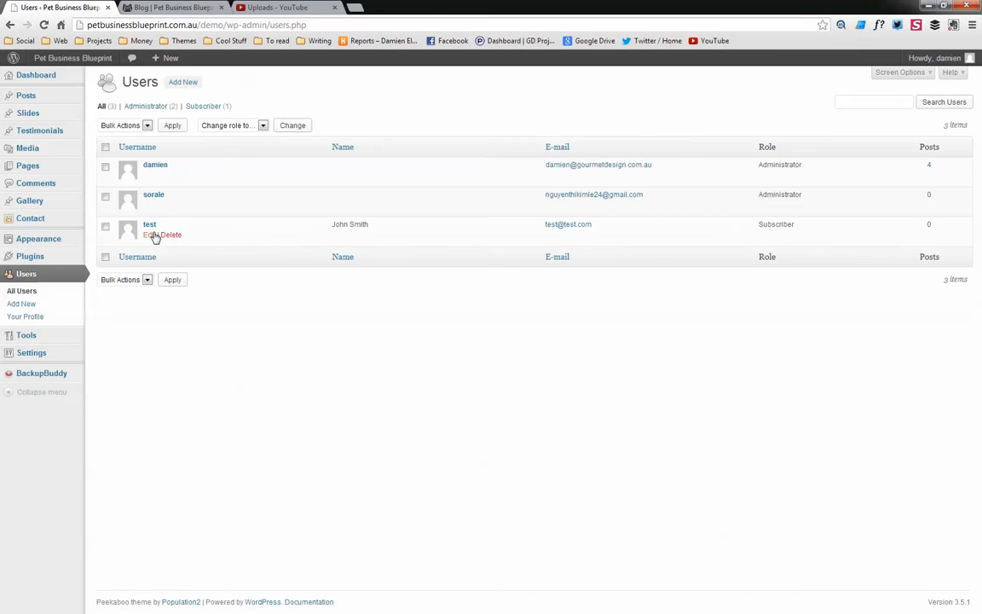
{"action": "left_click", "coordinate": [150, 237]}
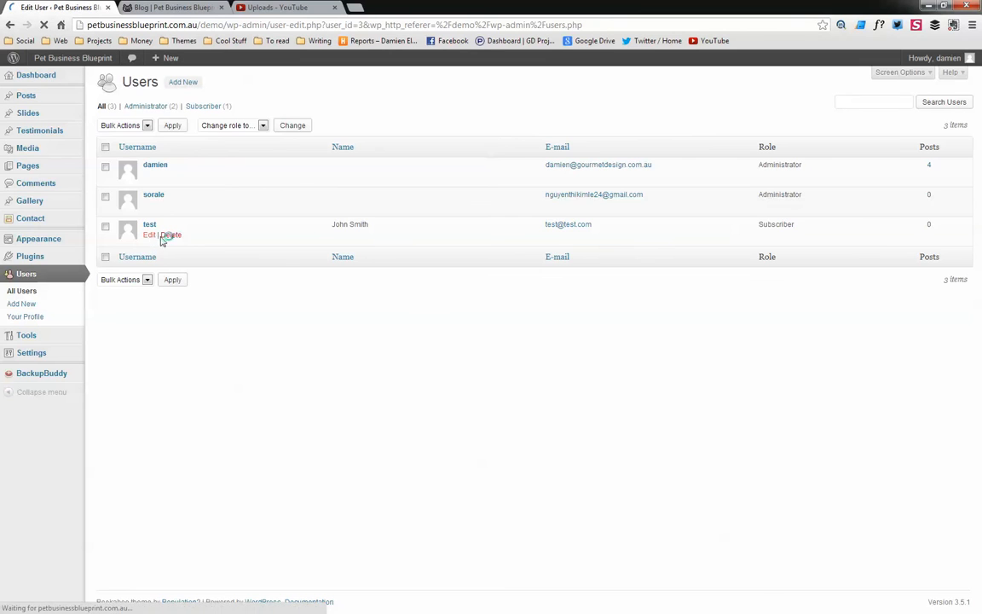
{"action": "scroll", "coordinate": [460, 345], "scroll_direction": "down", "scroll_amount": 3}
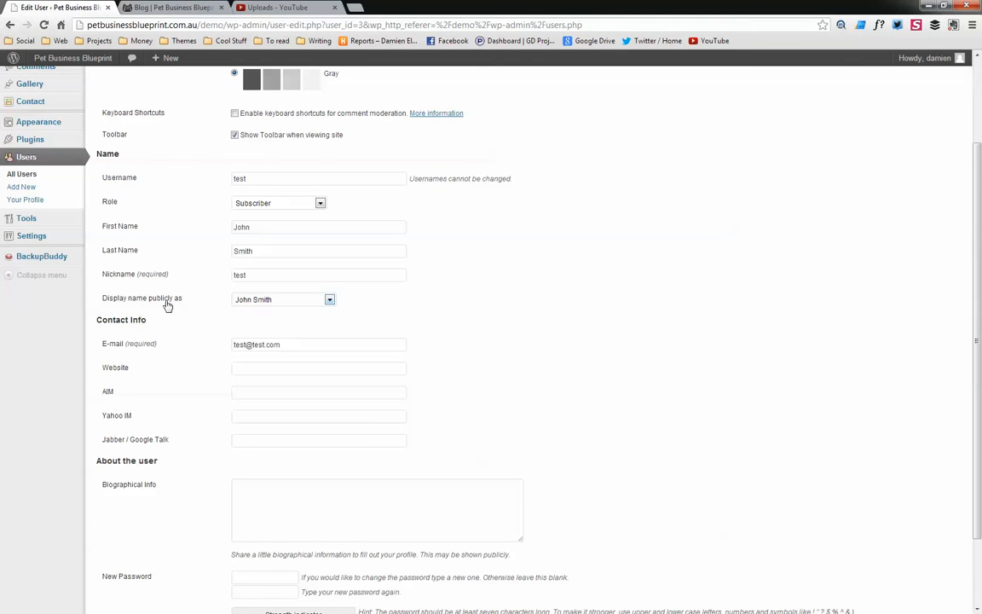
{"action": "left_click", "coordinate": [302, 300]}
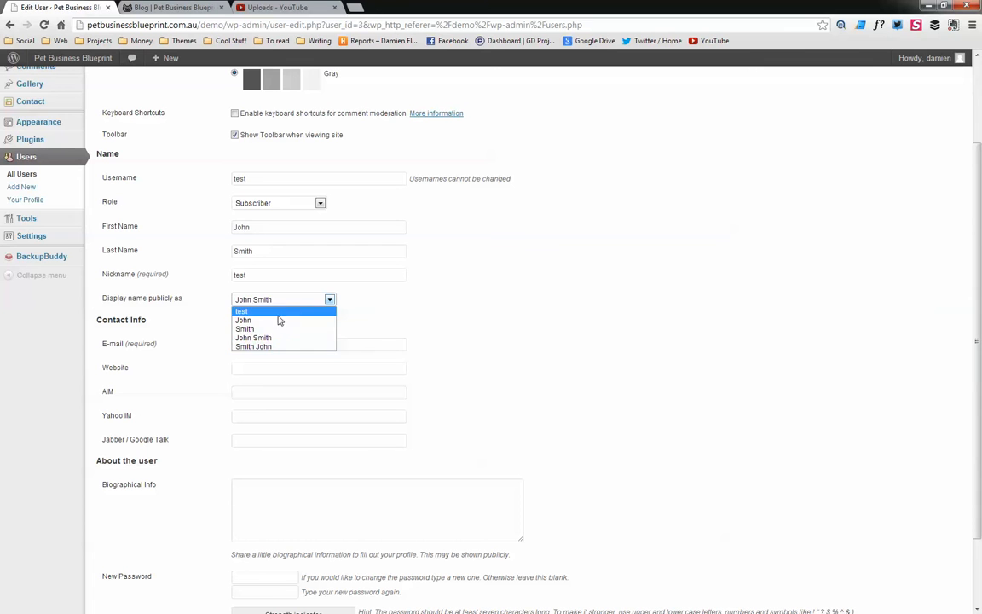
{"action": "left_click", "coordinate": [255, 338]}
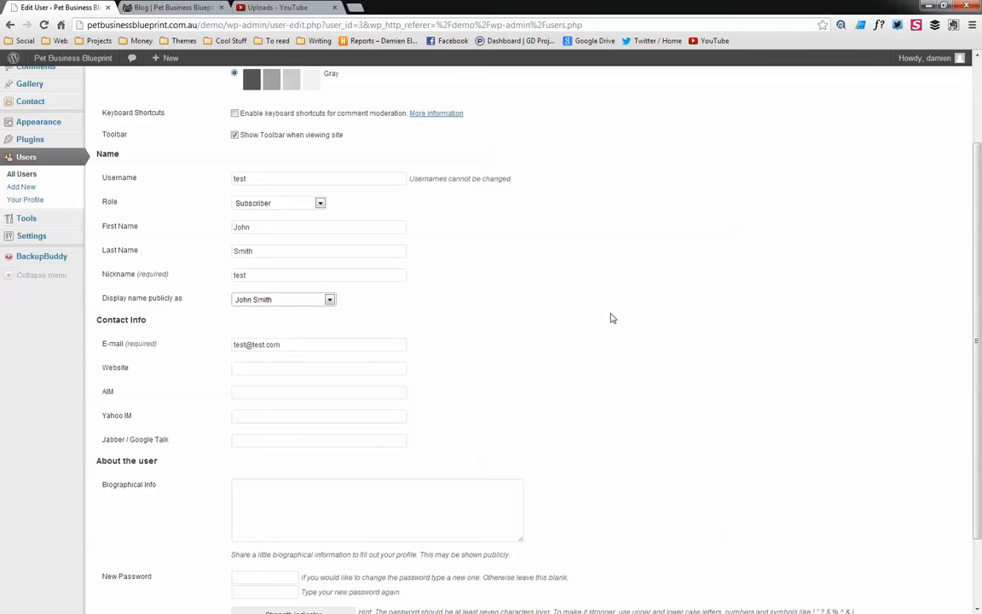
{"action": "scroll", "coordinate": [610, 318], "scroll_direction": "down", "scroll_amount": 2}
{"action": "left_click", "coordinate": [123, 555]}
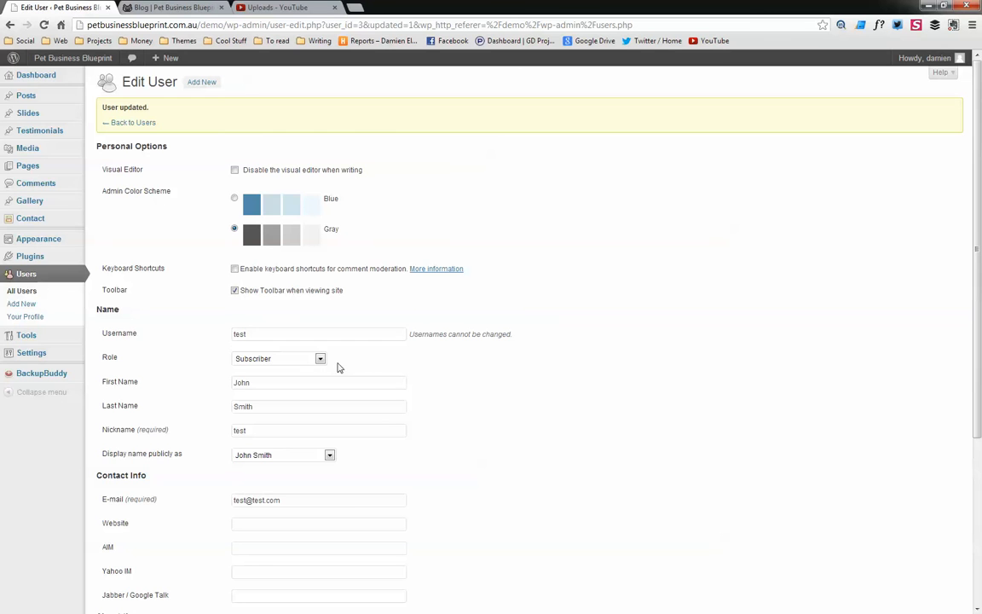
Open Quick Edit for 'This is a new post' and check the available Author choices
{"action": "left_click", "coordinate": [29, 96]}
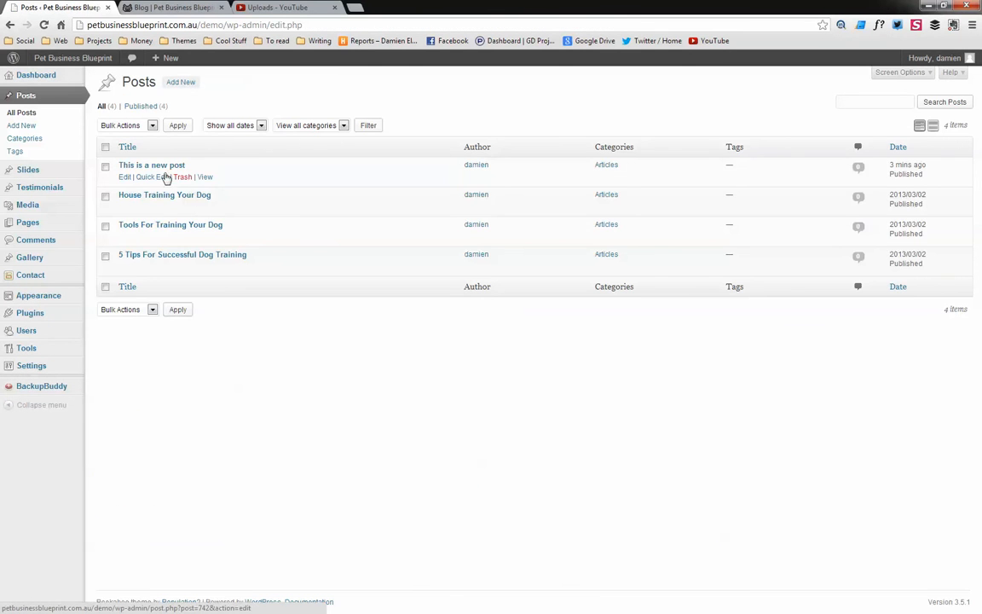
{"action": "left_click", "coordinate": [159, 178]}
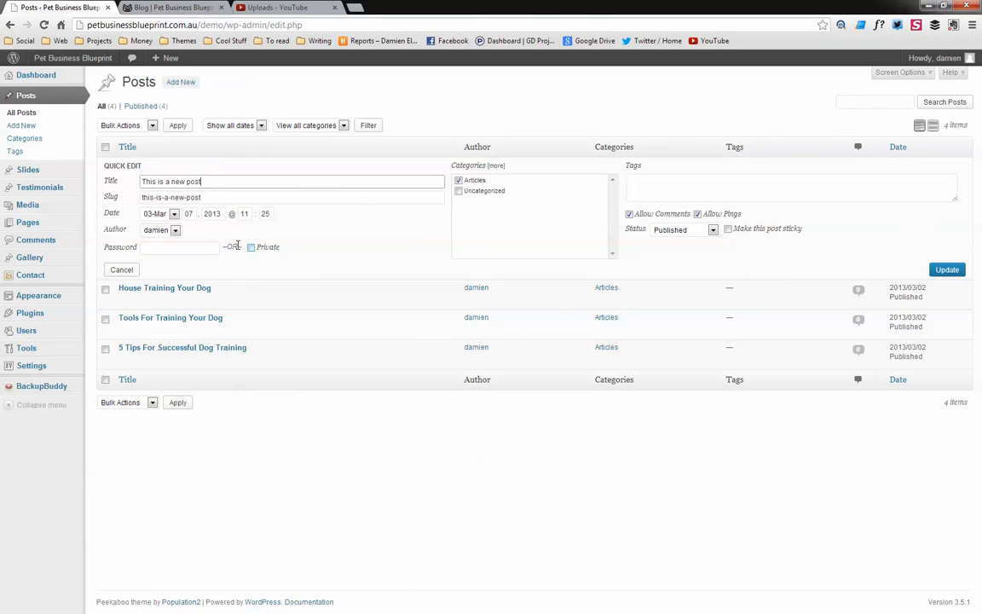
{"action": "left_click", "coordinate": [173, 229]}
{"action": "left_click", "coordinate": [171, 236]}
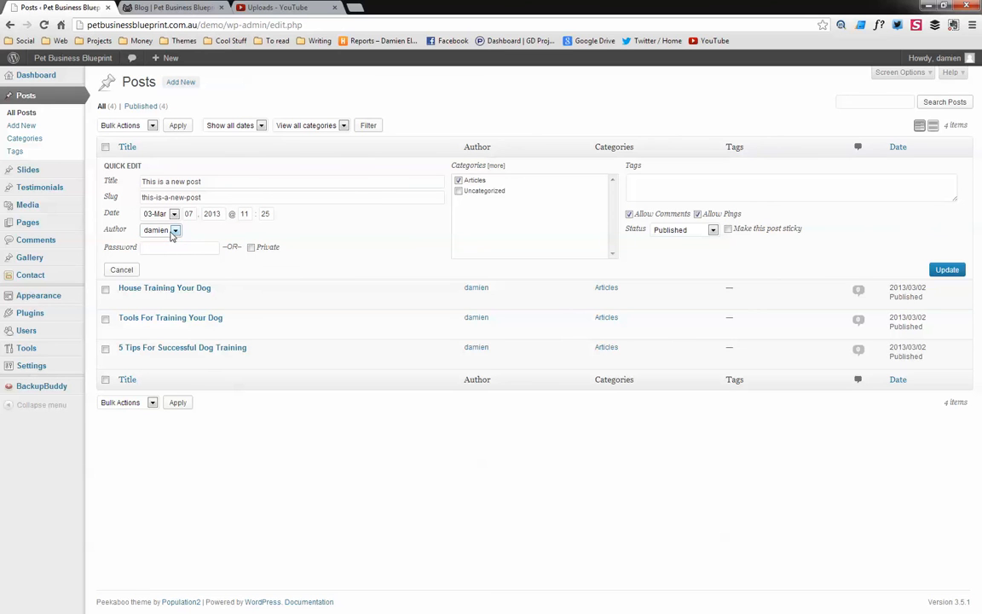
{"action": "left_click", "coordinate": [173, 231]}
{"action": "left_click", "coordinate": [170, 238]}
Change the test user's role to Author and update the user
{"action": "left_click", "coordinate": [48, 337]}
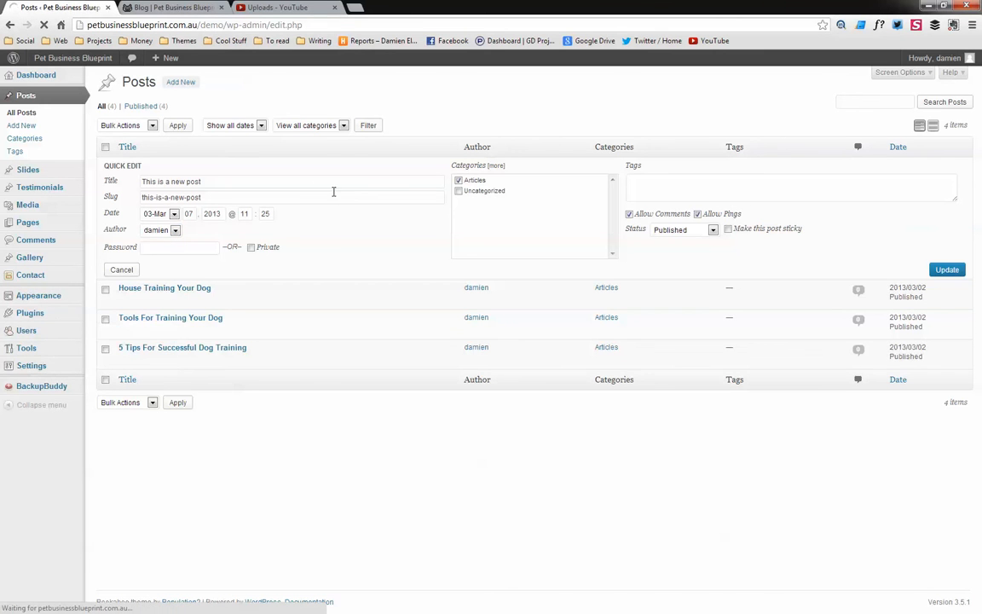
{"action": "left_click", "coordinate": [151, 234]}
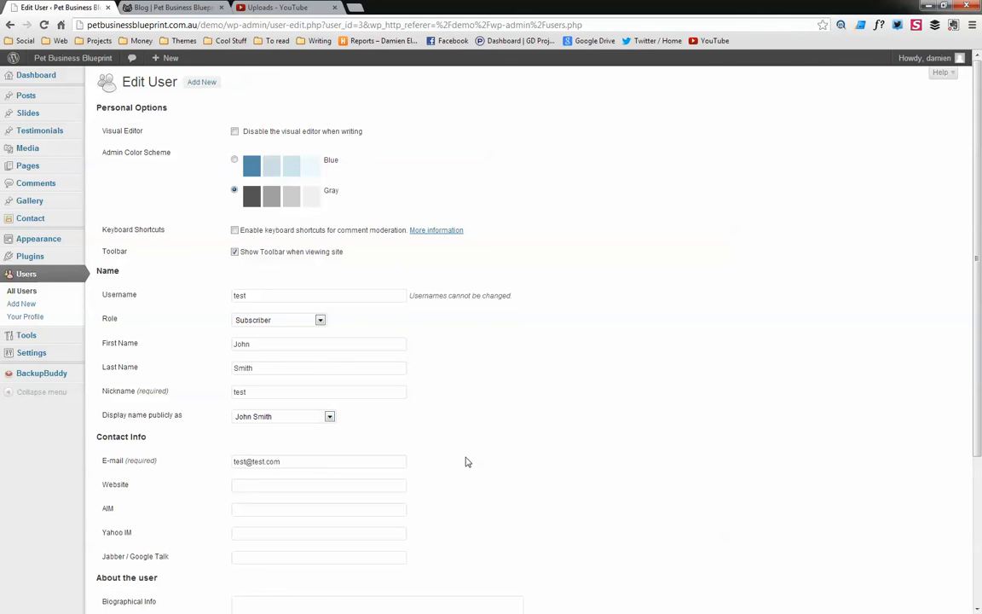
{"action": "scroll", "coordinate": [466, 461], "scroll_direction": "down", "scroll_amount": 3}
{"action": "scroll", "coordinate": [285, 245], "scroll_direction": "up", "scroll_amount": 2}
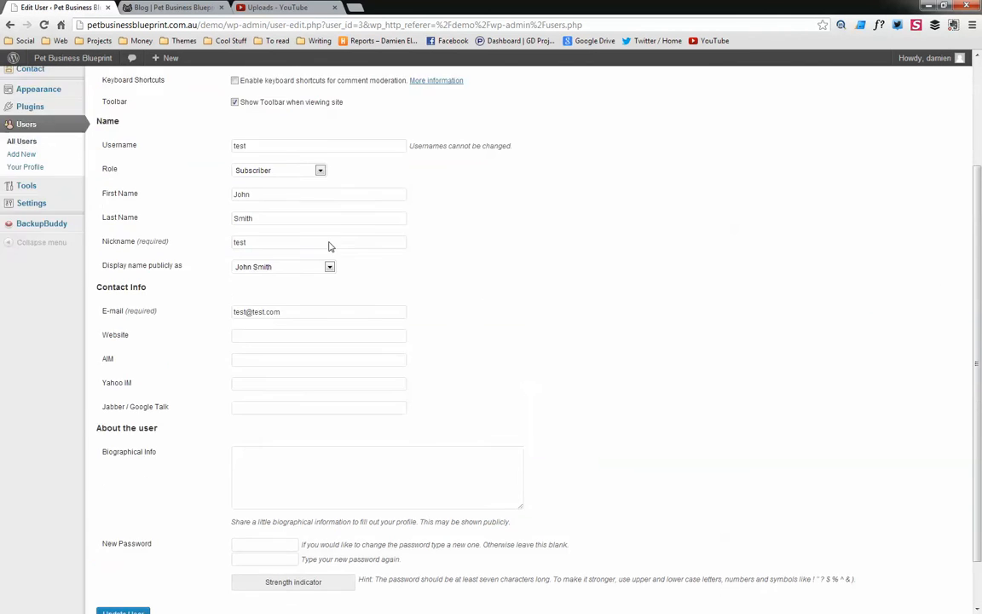
{"action": "left_click", "coordinate": [294, 229]}
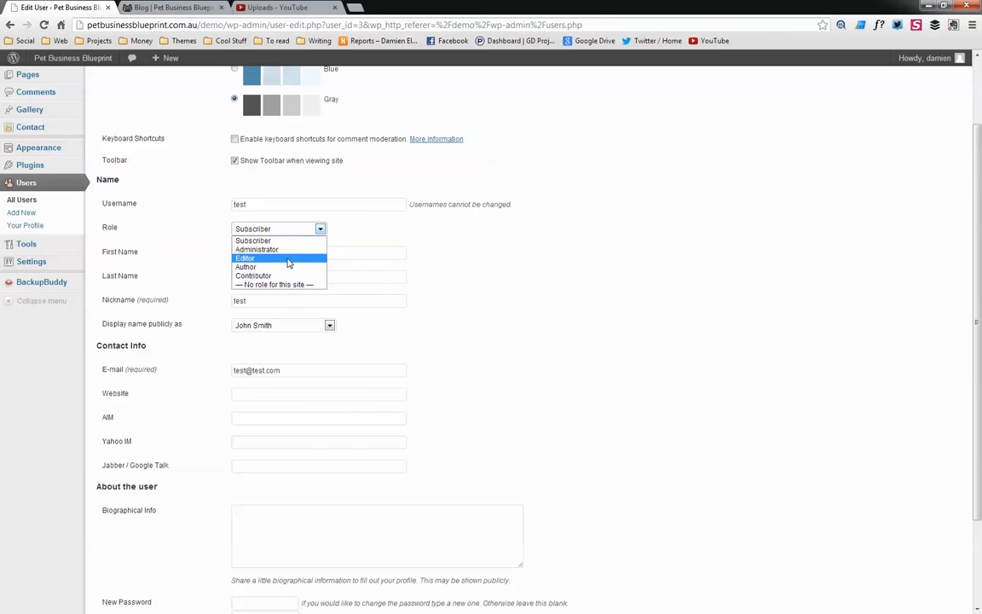
{"action": "left_click", "coordinate": [281, 267]}
{"action": "scroll", "coordinate": [443, 279], "scroll_direction": "down", "scroll_amount": 2}
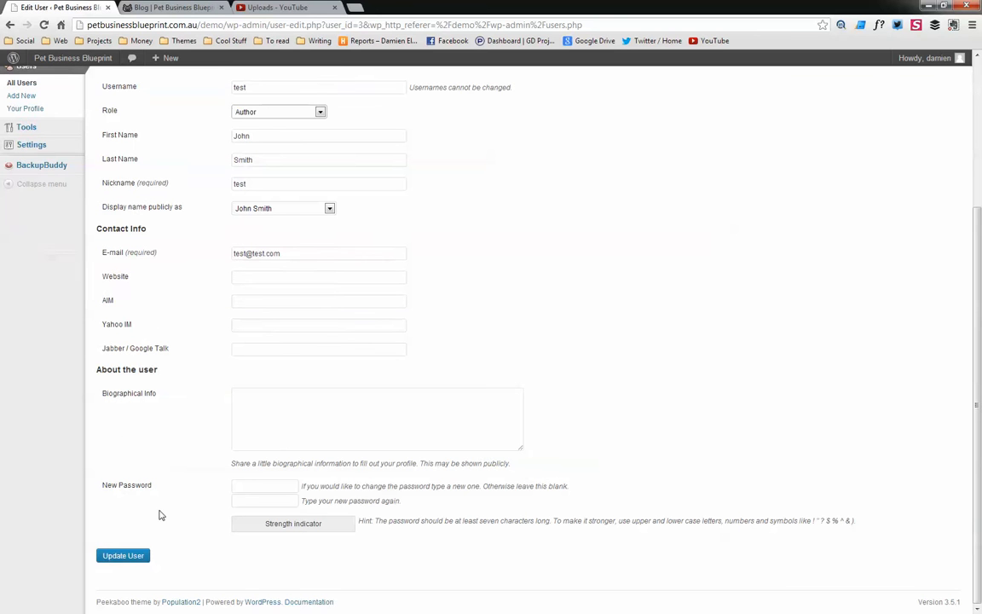
{"action": "left_click", "coordinate": [125, 562]}
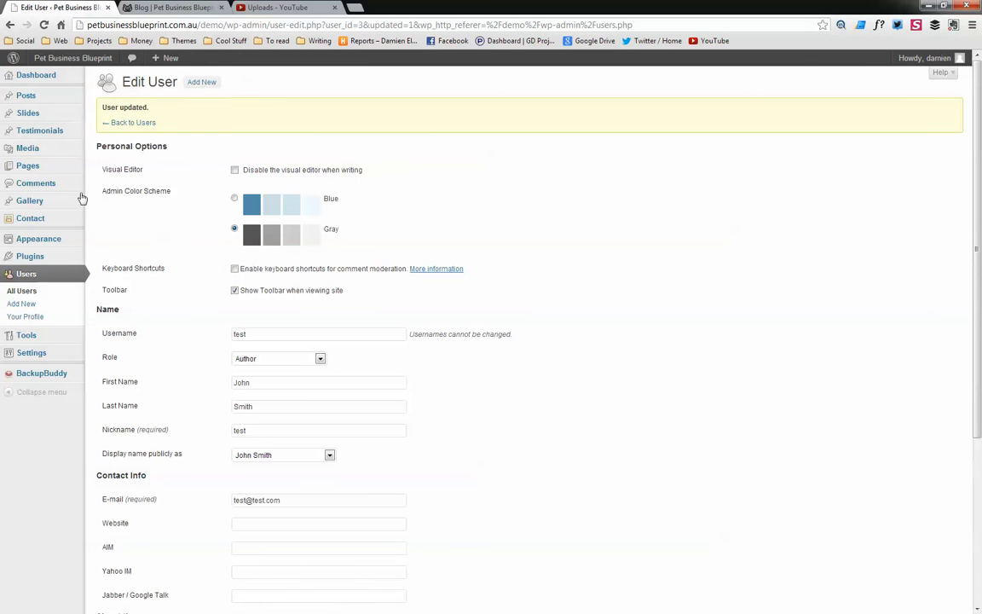
{"action": "mouse_move", "coordinate": [37, 110]}
{"action": "scroll", "coordinate": [566, 377], "scroll_direction": "down", "scroll_amount": 3}
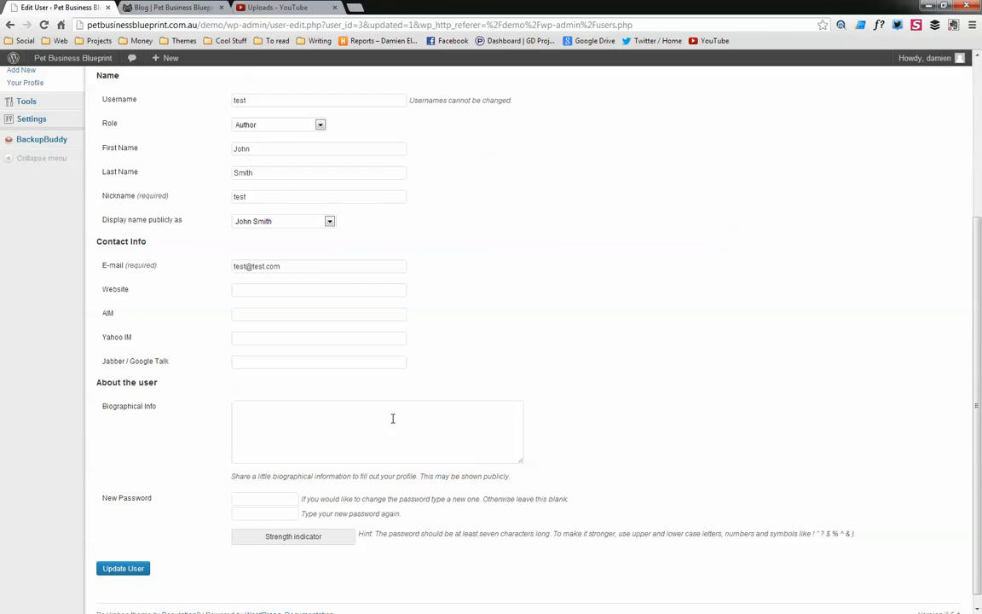
{"action": "left_click", "coordinate": [131, 565]}
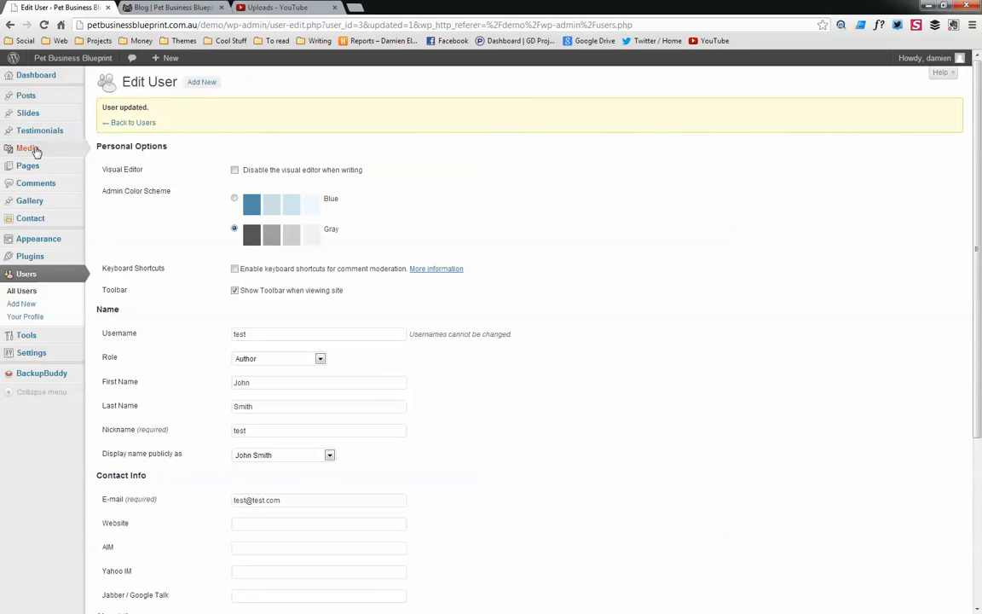
{"action": "left_click", "coordinate": [38, 95]}
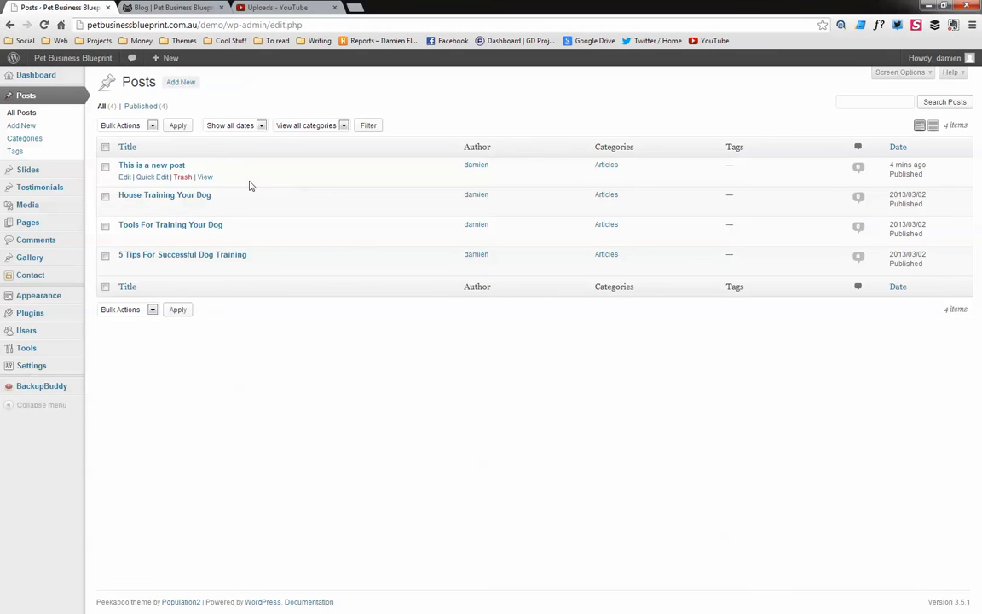
{"action": "left_click", "coordinate": [147, 196]}
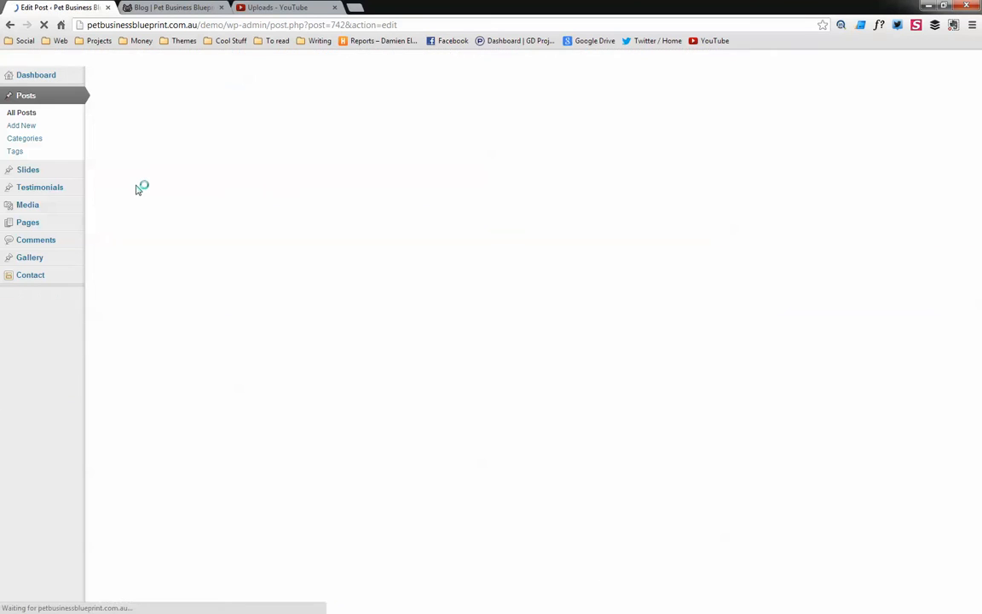
{"action": "left_click", "coordinate": [10, 25]}
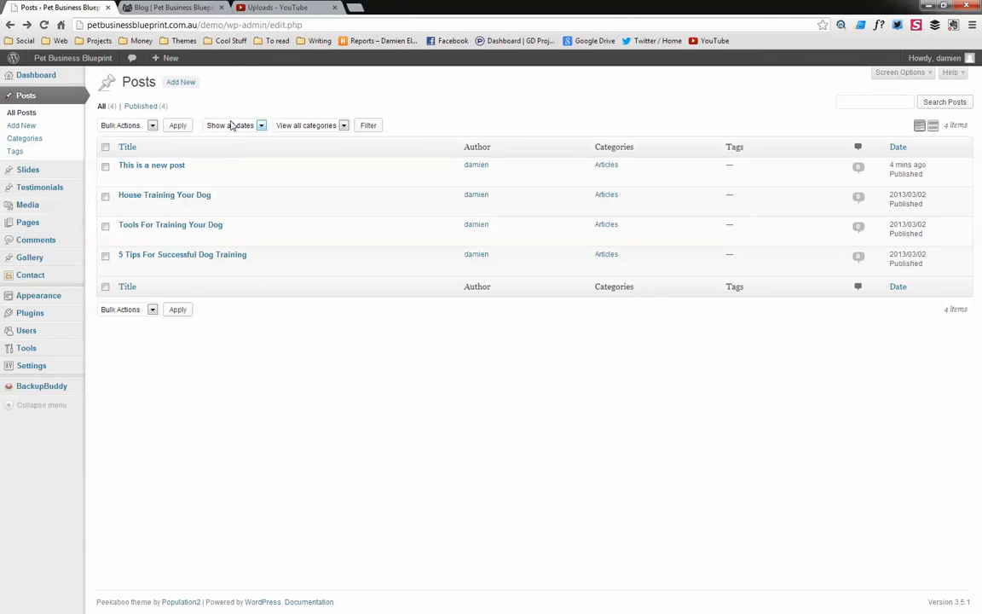
{"action": "left_click", "coordinate": [9, 25]}
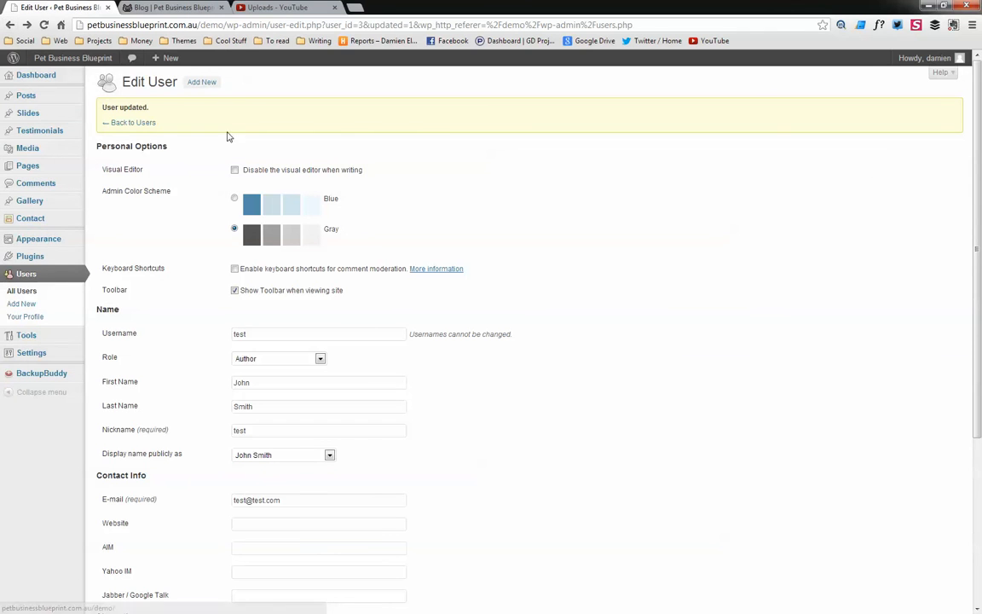
Reassign the author of 'This is a new post' to John Smith through Quick Edit and update it
{"action": "left_click", "coordinate": [30, 98]}
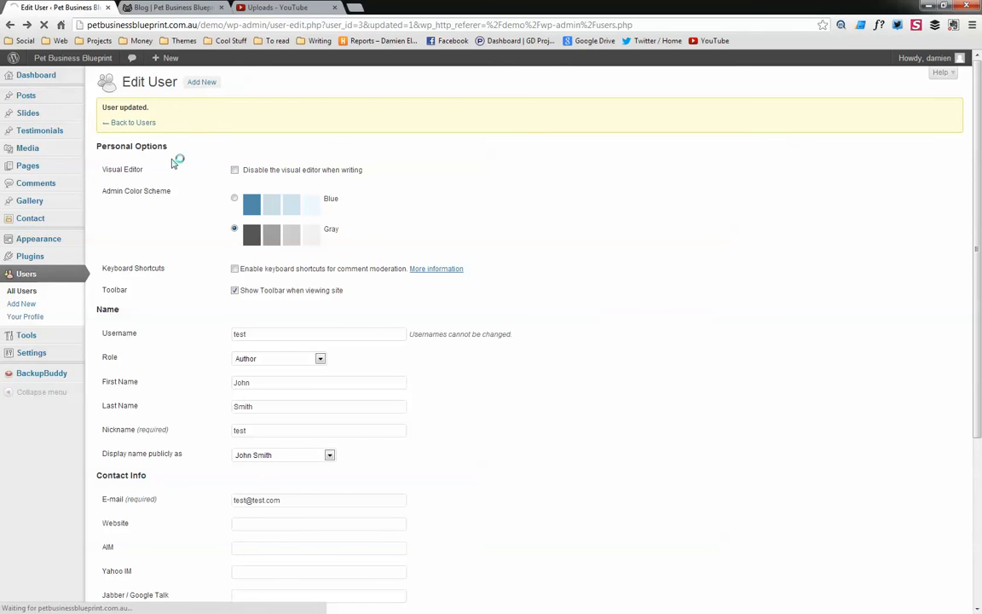
{"action": "left_click", "coordinate": [153, 175]}
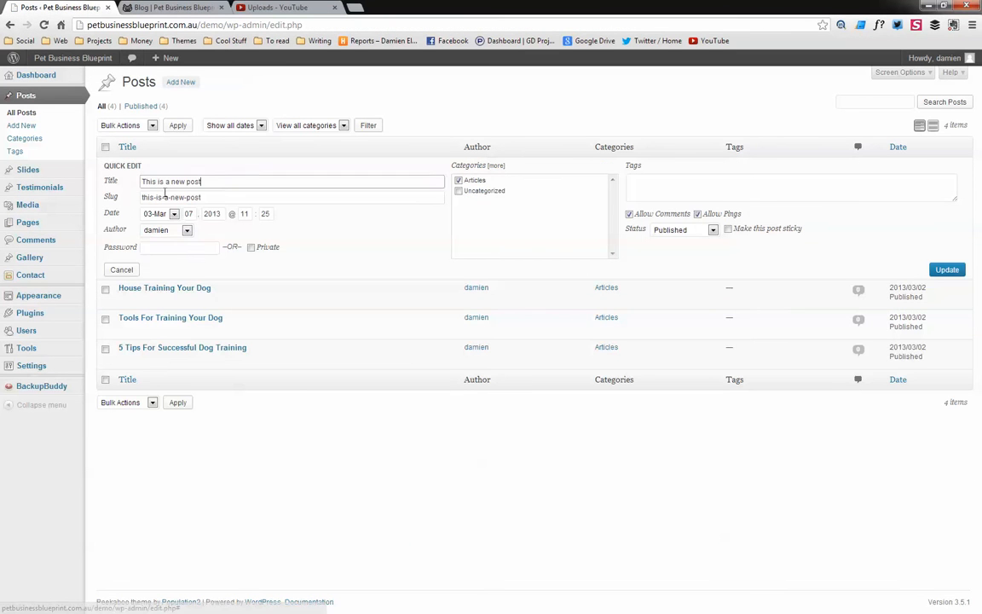
{"action": "left_click", "coordinate": [175, 230]}
{"action": "left_click", "coordinate": [162, 250]}
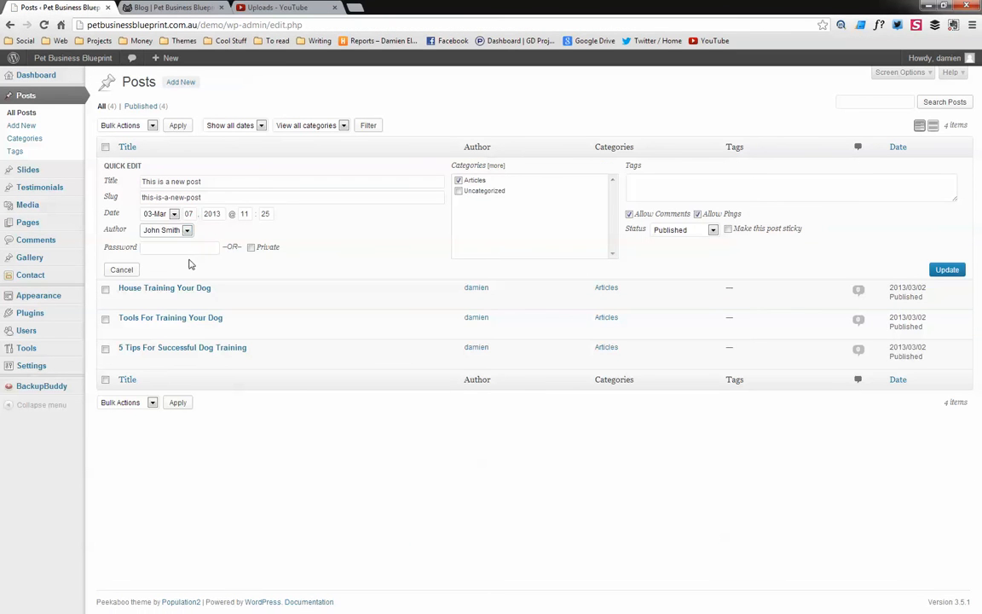
{"action": "left_click", "coordinate": [945, 270]}
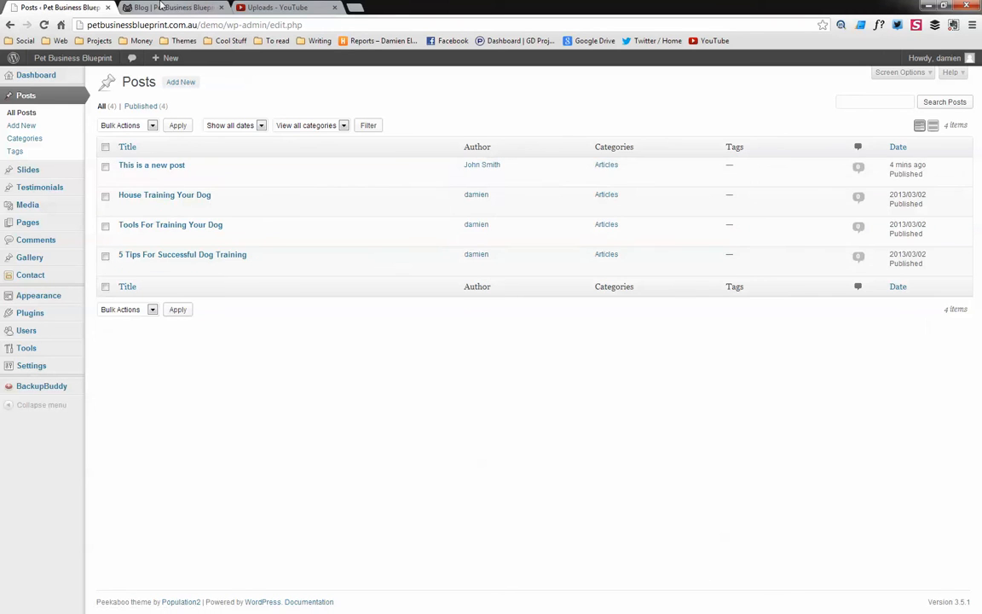
Reload the Blog page on the live site to check the post's author, then return to the posts list
{"action": "left_click", "coordinate": [148, 7]}
{"action": "left_click", "coordinate": [43, 24]}
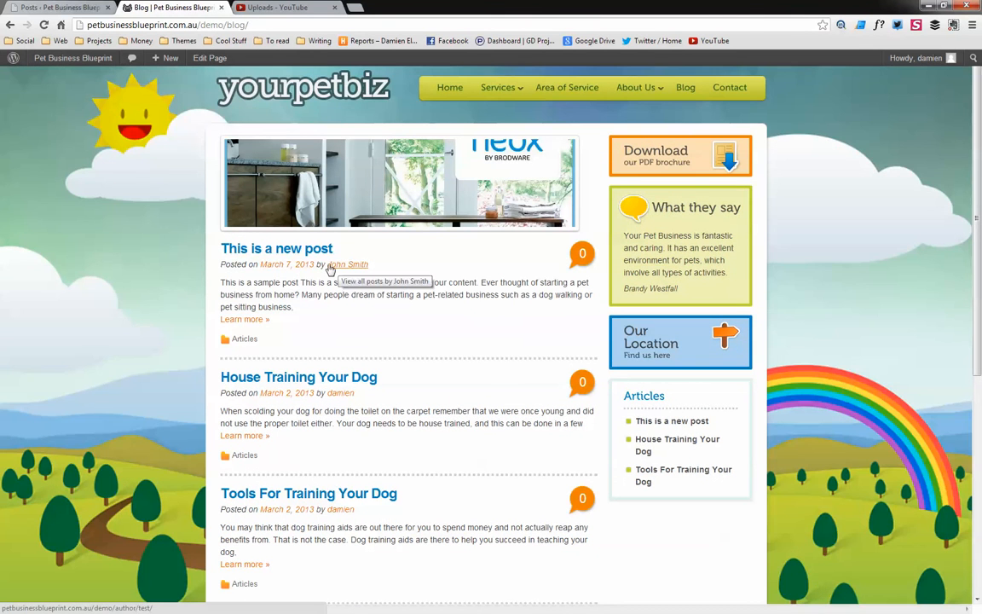
{"action": "left_click", "coordinate": [58, 6]}
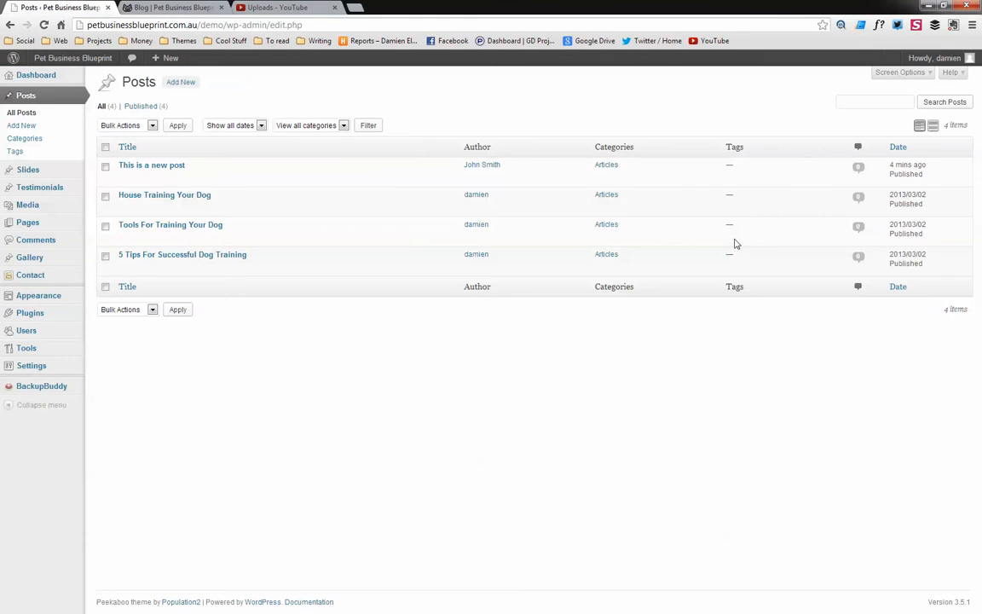
Open 'This is a new post' in the editor and examine its publish status and publish date options
{"action": "left_click", "coordinate": [165, 165]}
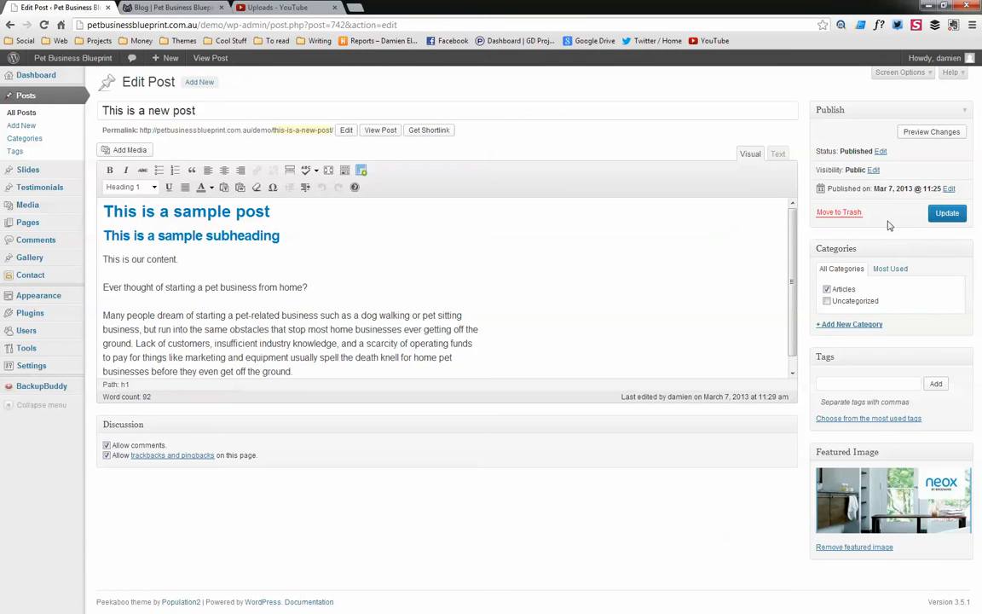
{"action": "left_click", "coordinate": [880, 152]}
{"action": "left_click", "coordinate": [867, 168]}
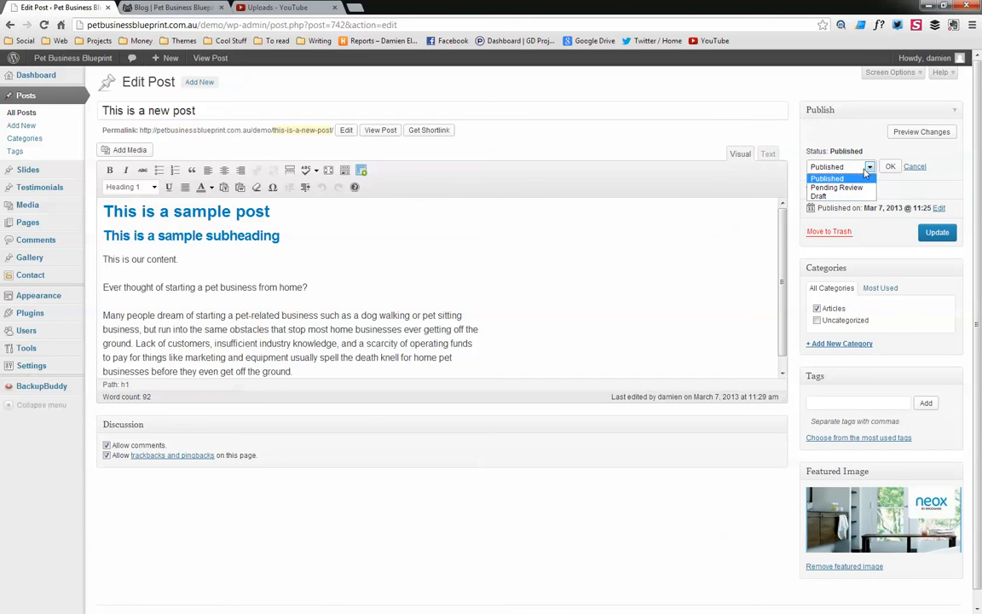
{"action": "left_click", "coordinate": [827, 178]}
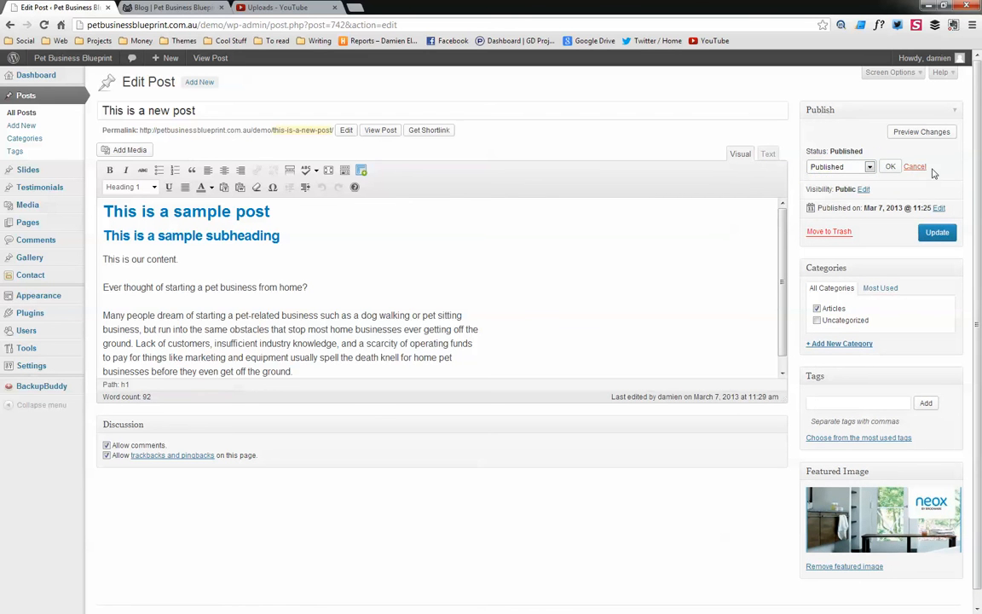
{"action": "scroll", "coordinate": [976, 212], "scroll_direction": "down", "scroll_amount": 1}
{"action": "scroll", "coordinate": [979, 193], "scroll_direction": "up", "scroll_amount": 1}
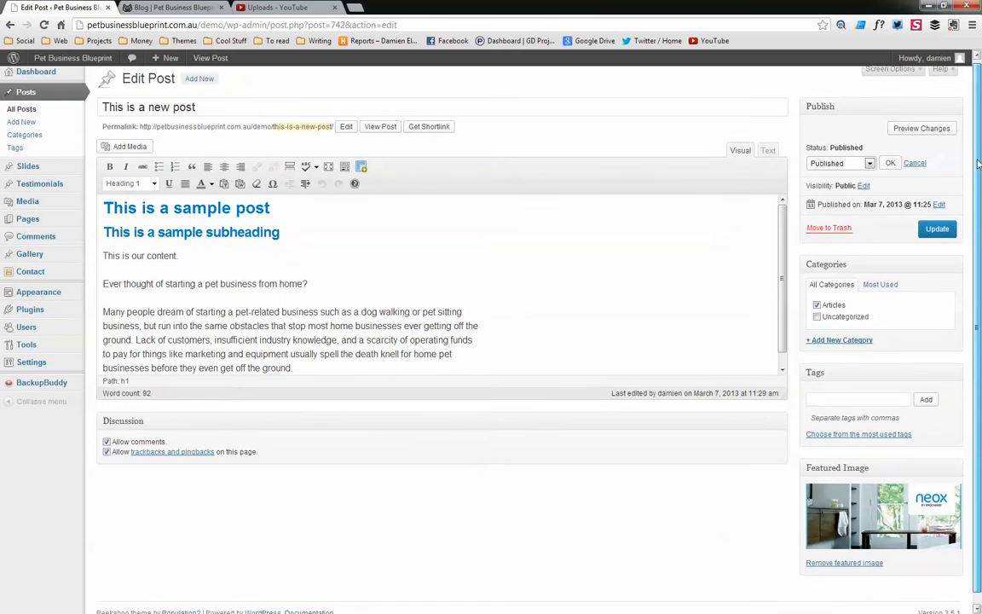
{"action": "left_click", "coordinate": [938, 208]}
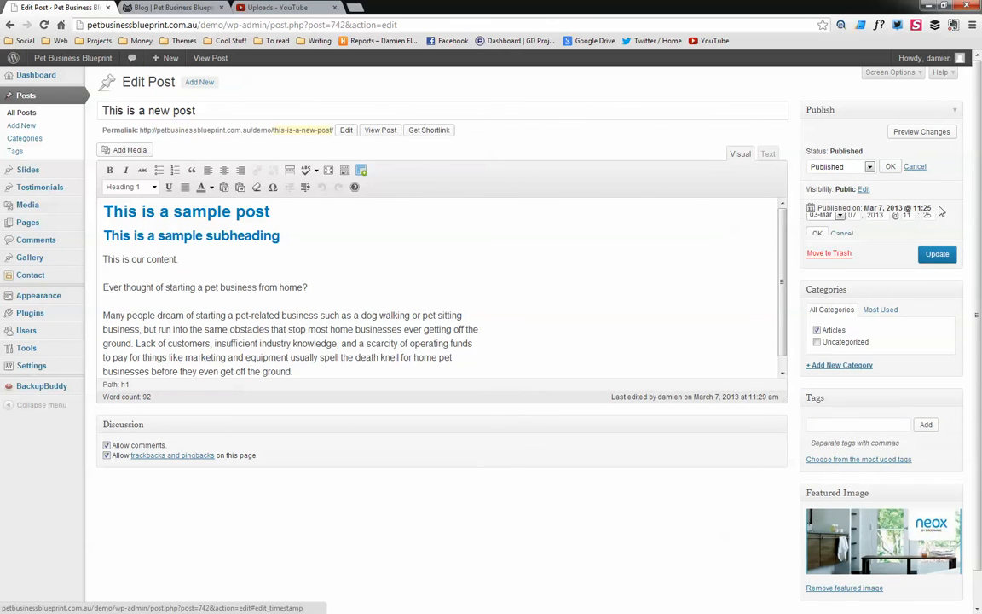
{"action": "left_click", "coordinate": [842, 242]}
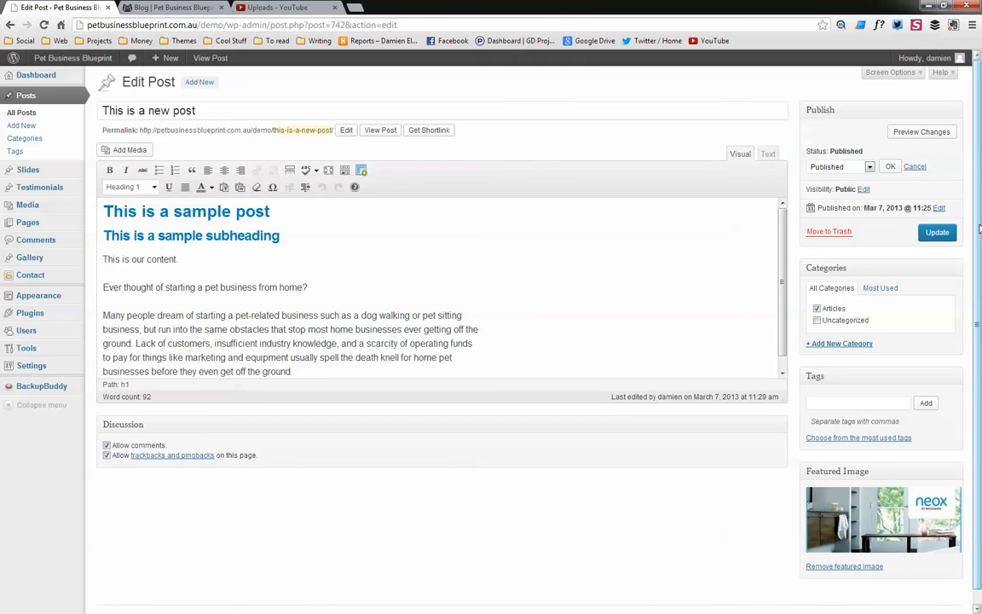
{"action": "scroll", "coordinate": [828, 231], "scroll_direction": "down", "scroll_amount": 1}
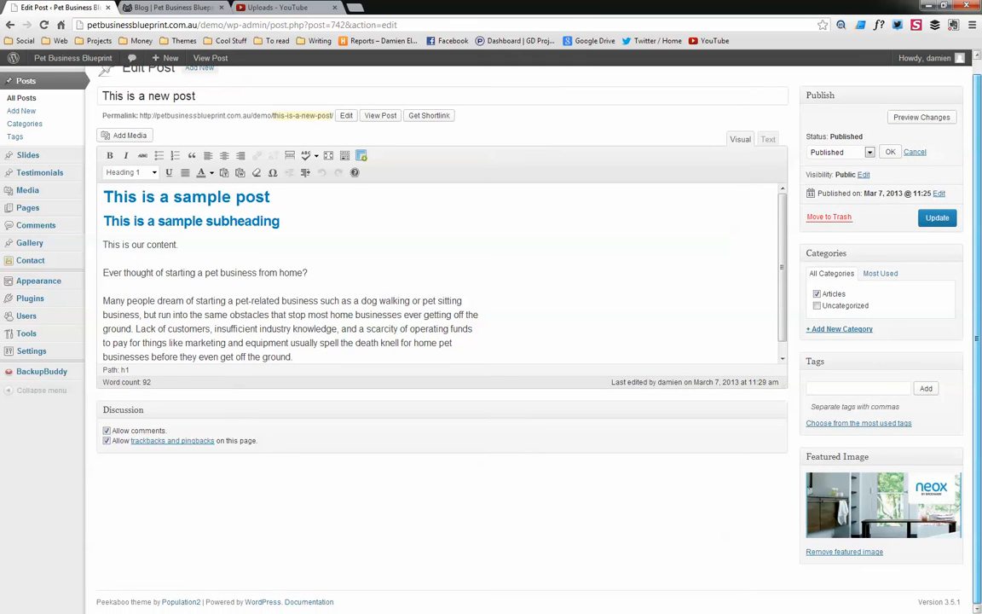
Return to the admin posts list, then switch to the live site's Blog page to review the published posts
{"action": "scroll", "coordinate": [171, 110], "scroll_direction": "up", "scroll_amount": 1}
{"action": "left_click", "coordinate": [48, 96]}
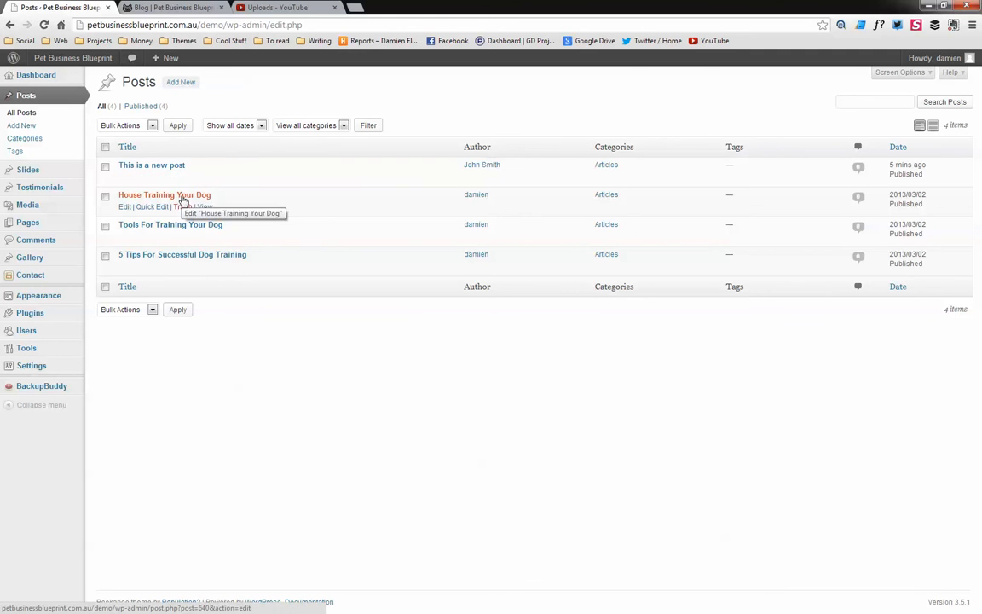
{"action": "key", "text": "ctrl+Tab"}
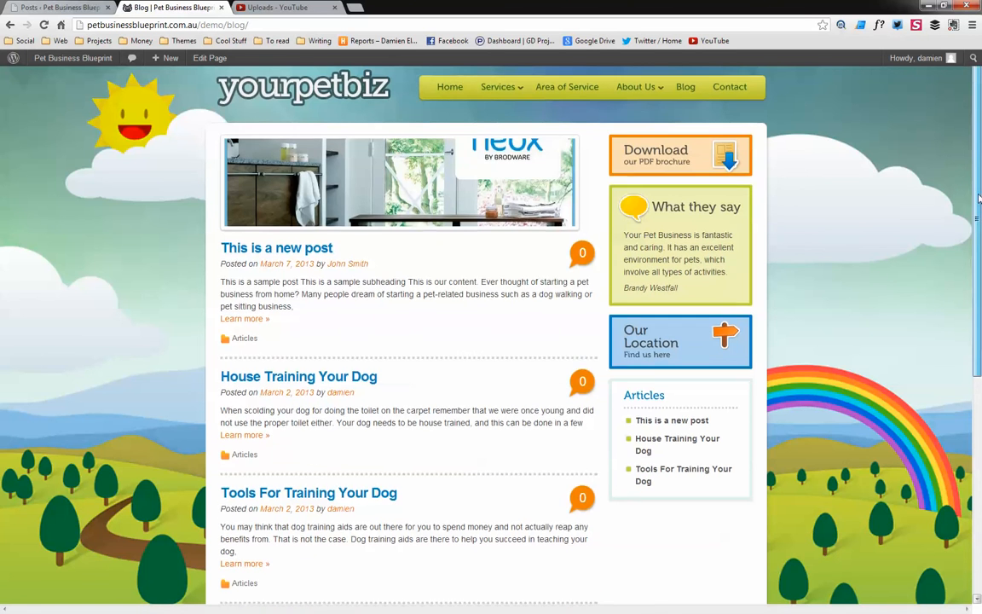
{"action": "scroll", "coordinate": [978, 256], "scroll_direction": "down", "scroll_amount": 3}
{"action": "left_click_drag", "start_coordinate": [978, 255], "coordinate": [962, 152]}
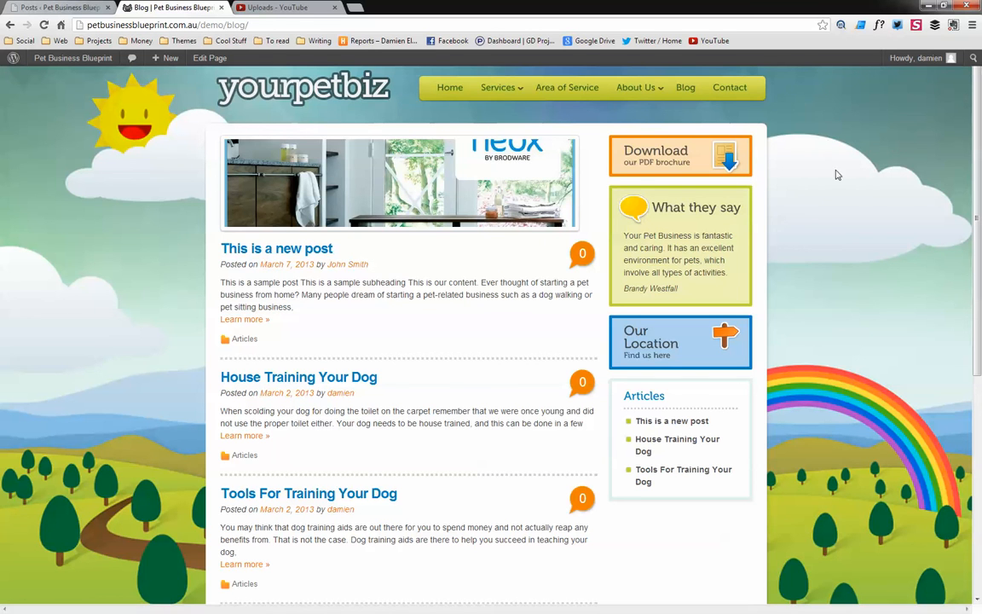
Browse the live site's home page down to the recent articles footer, then open the Blog page
{"action": "left_click", "coordinate": [448, 88]}
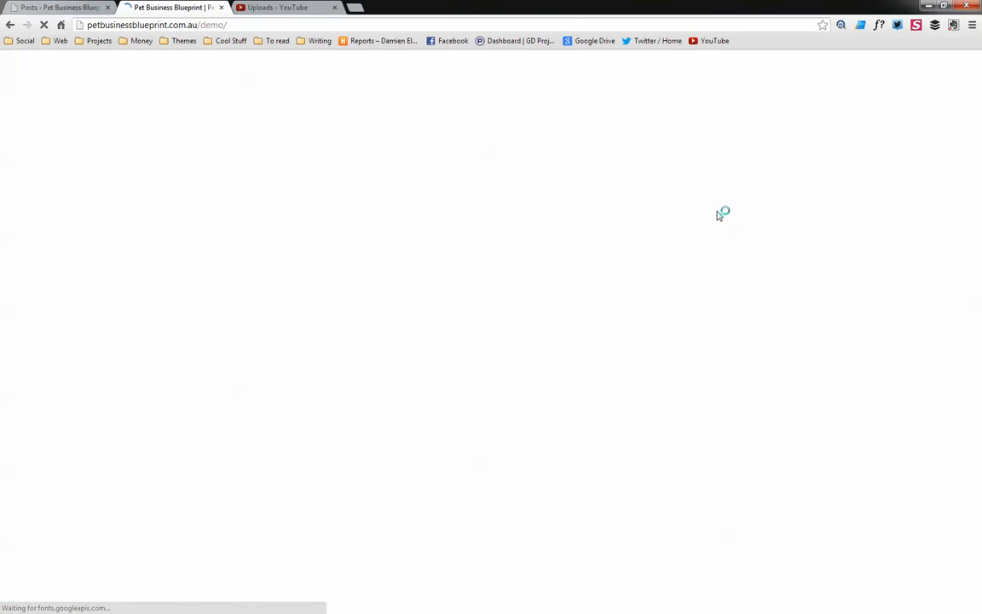
{"action": "scroll", "coordinate": [921, 193], "scroll_direction": "down", "scroll_amount": 3}
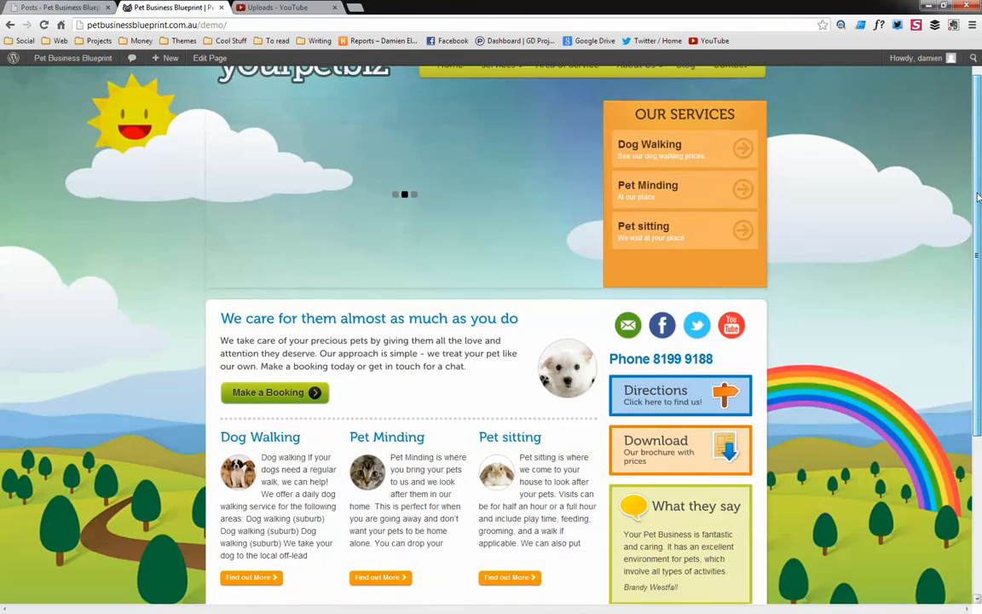
{"action": "scroll", "coordinate": [979, 312], "scroll_direction": "down", "scroll_amount": 1}
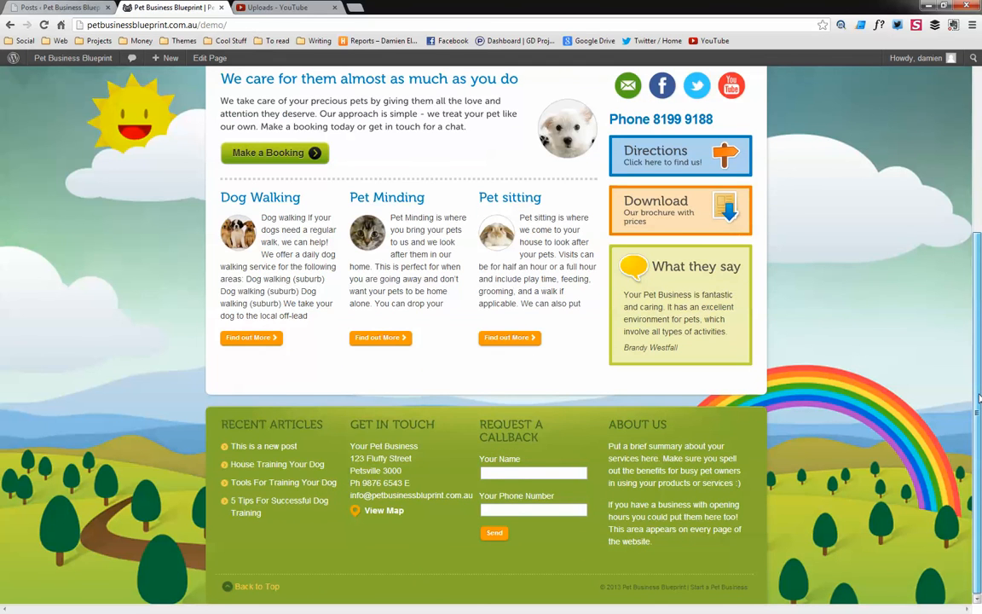
{"action": "scroll", "coordinate": [949, 226], "scroll_direction": "up", "scroll_amount": 4}
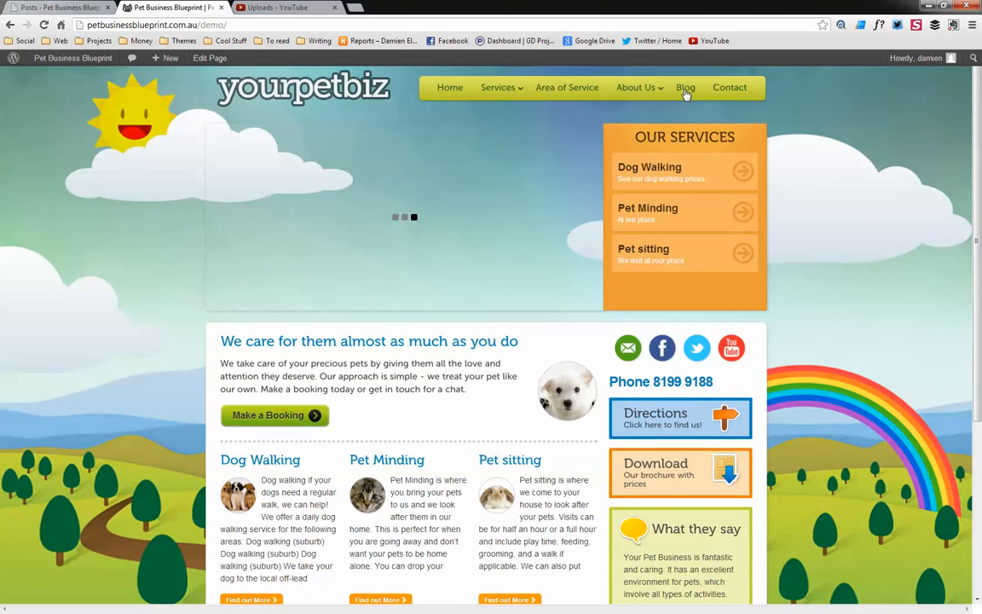
{"action": "scroll", "coordinate": [731, 223], "scroll_direction": "down", "scroll_amount": 4}
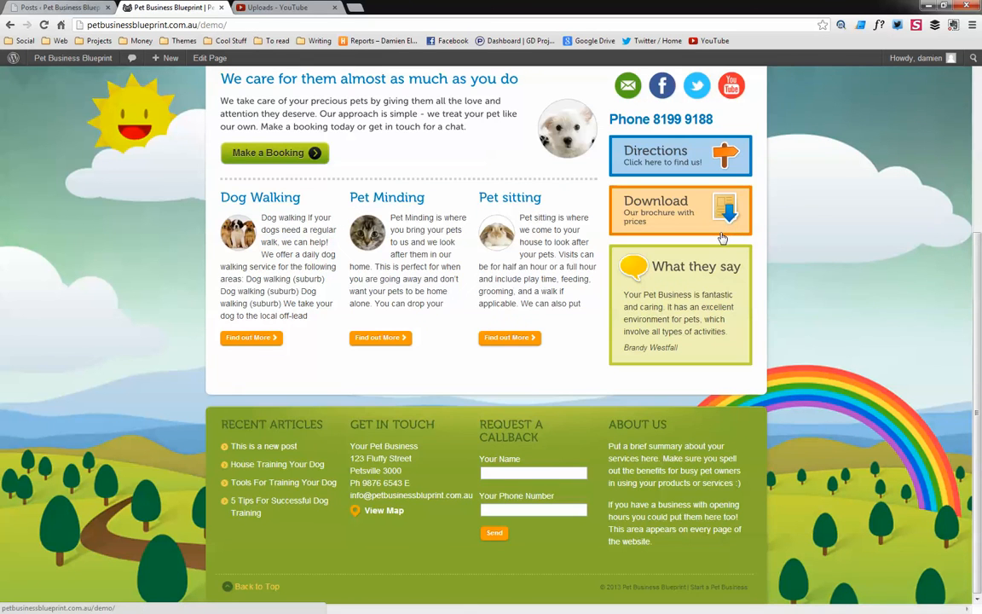
{"action": "scroll", "coordinate": [722, 238], "scroll_direction": "up", "scroll_amount": 4}
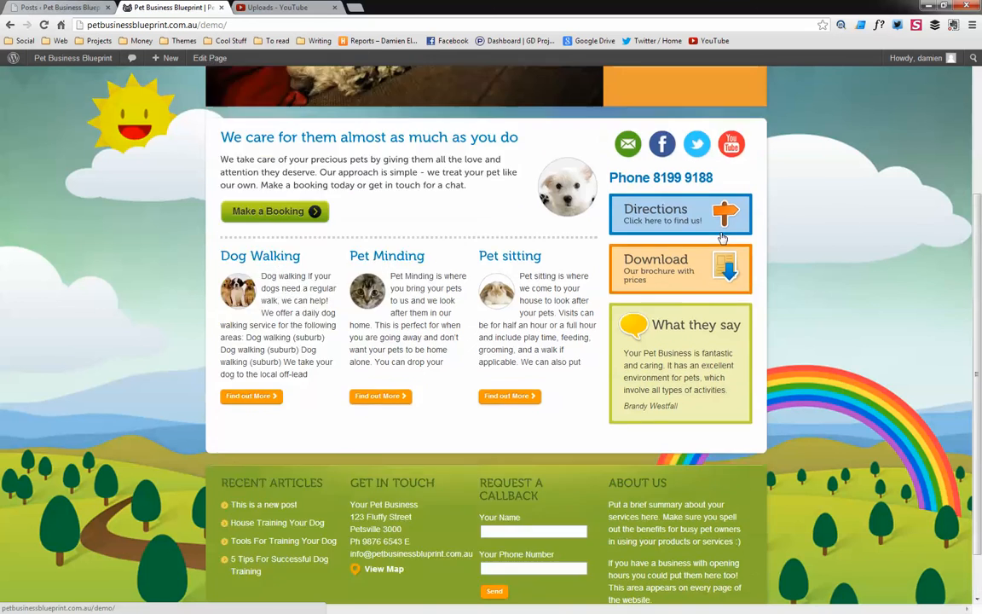
{"action": "left_click", "coordinate": [685, 87]}
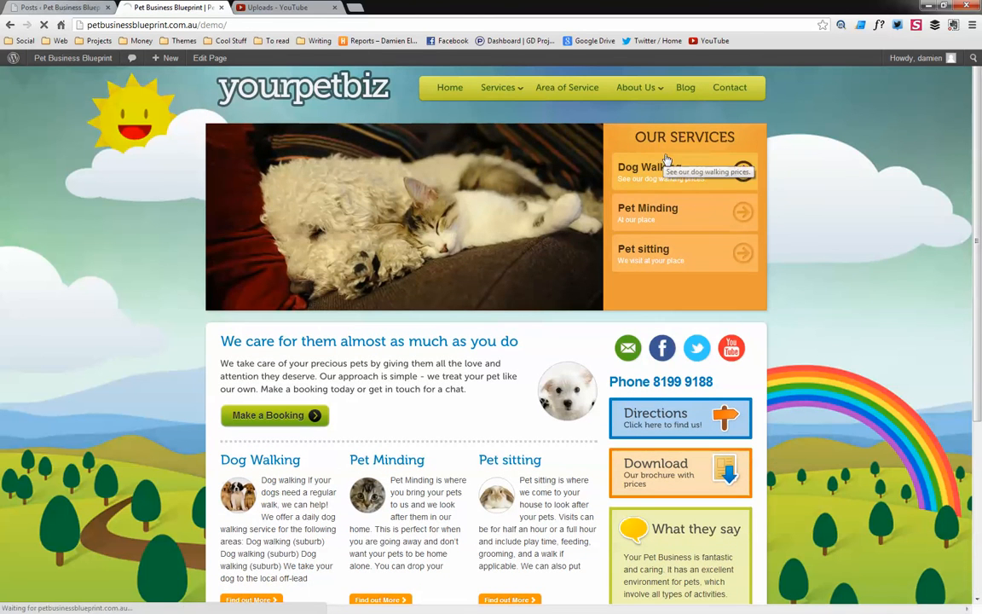